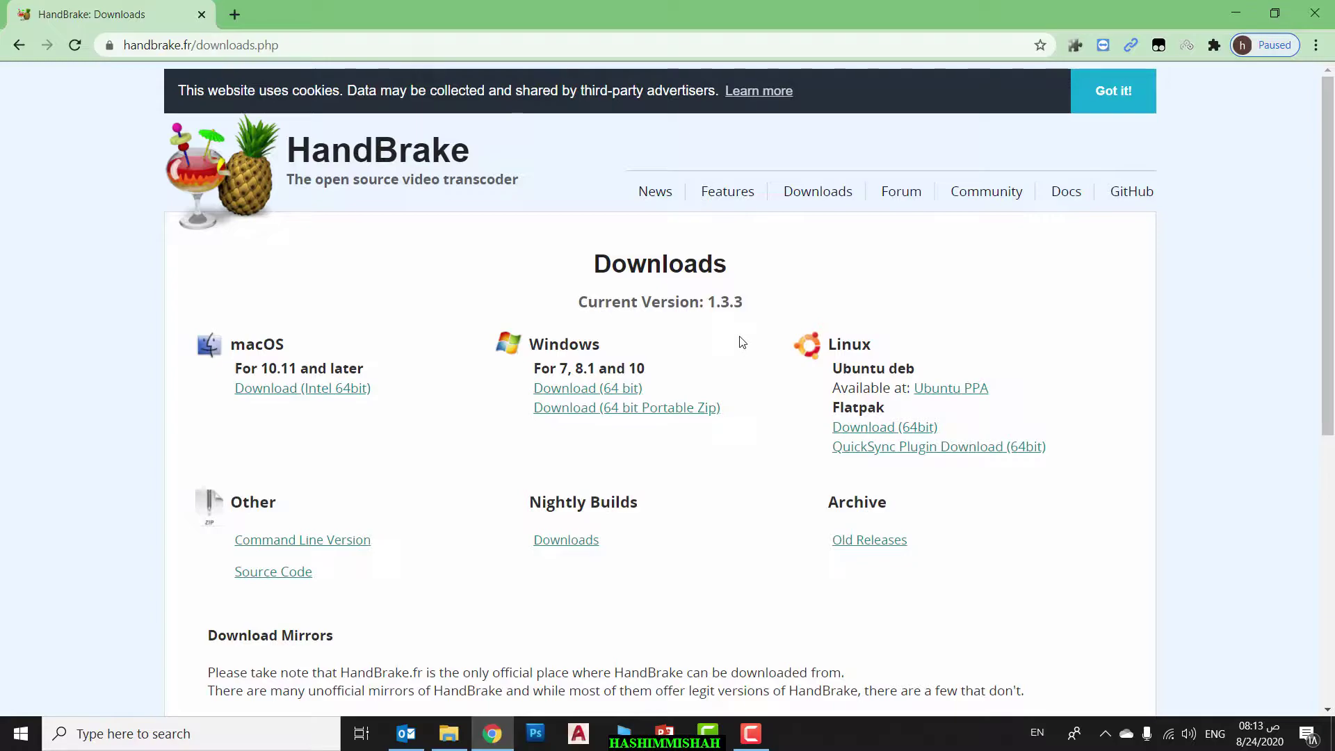
Step: Download the 64-bit Windows version of HandBrake 1.3.3 and discard the downloaded installer
click(591, 394)
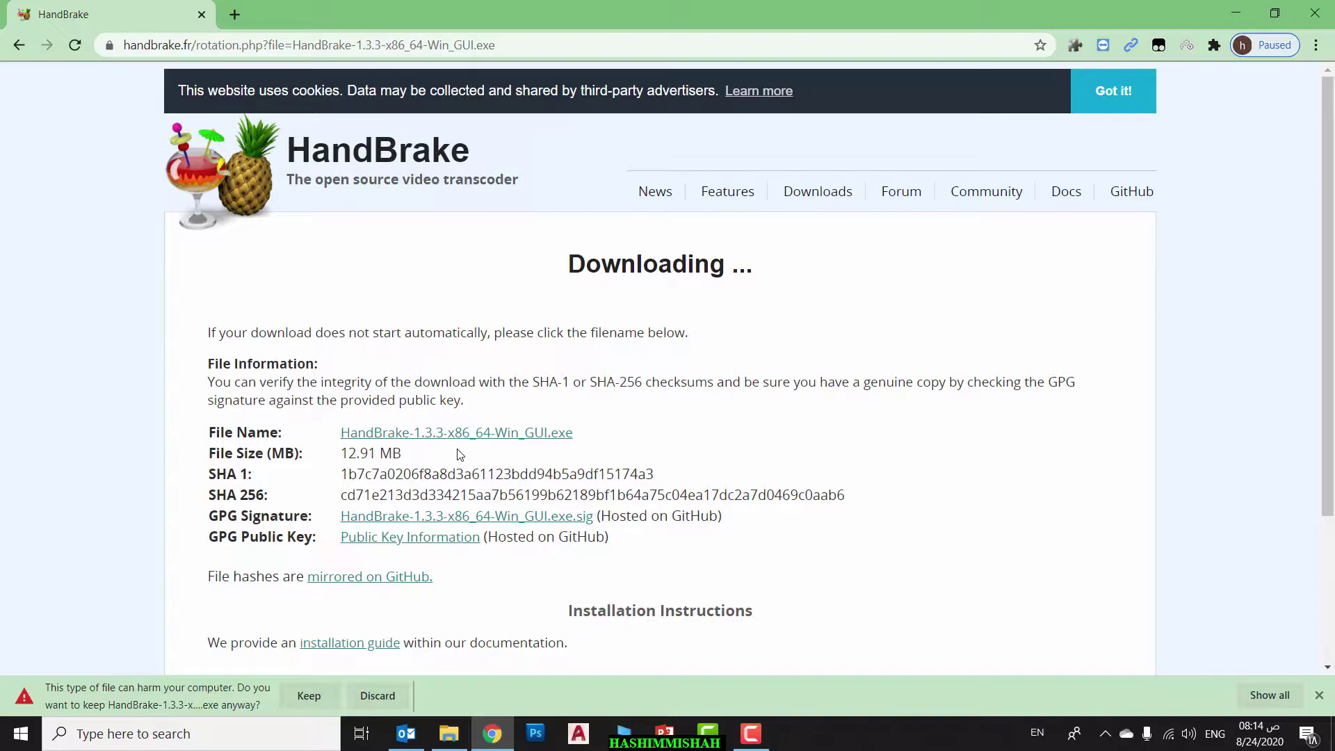
click(390, 698)
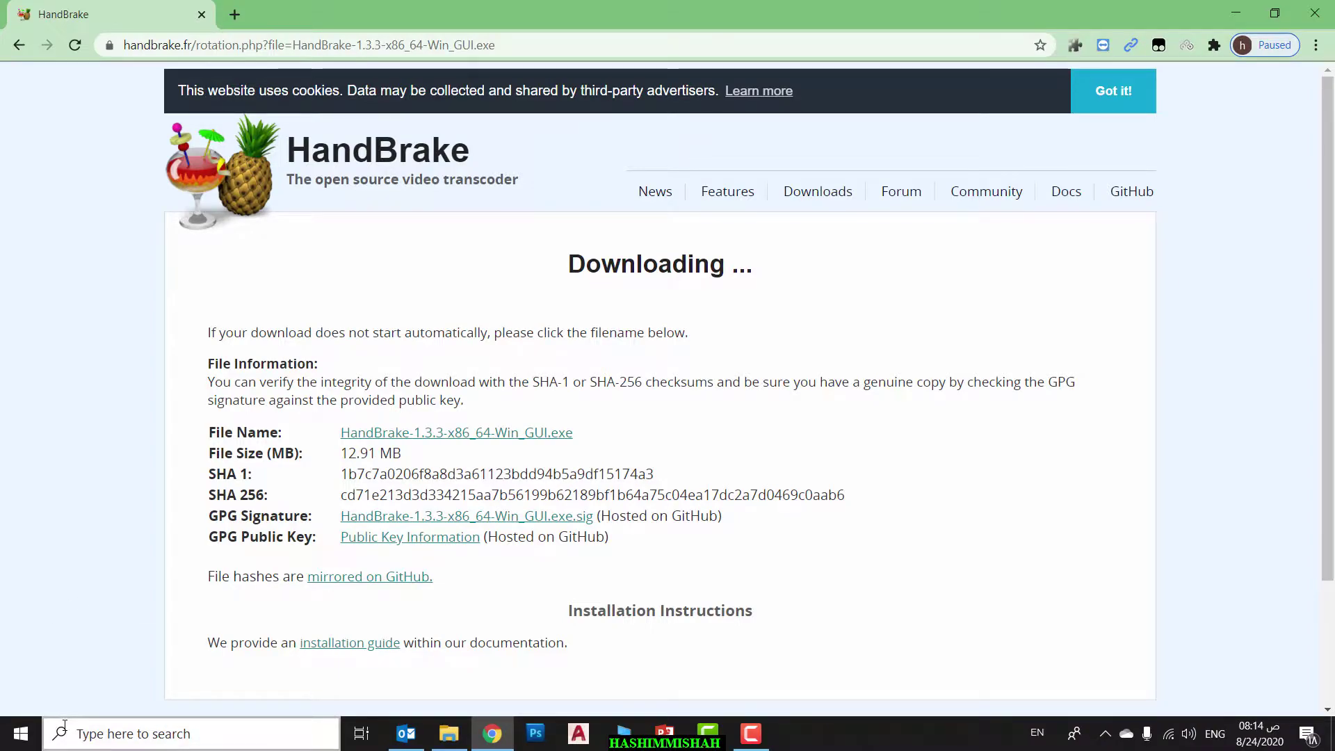
Step: Find HandBrake through the Windows search, launch it with its window maximized, and dismiss the news notification
click(110, 735)
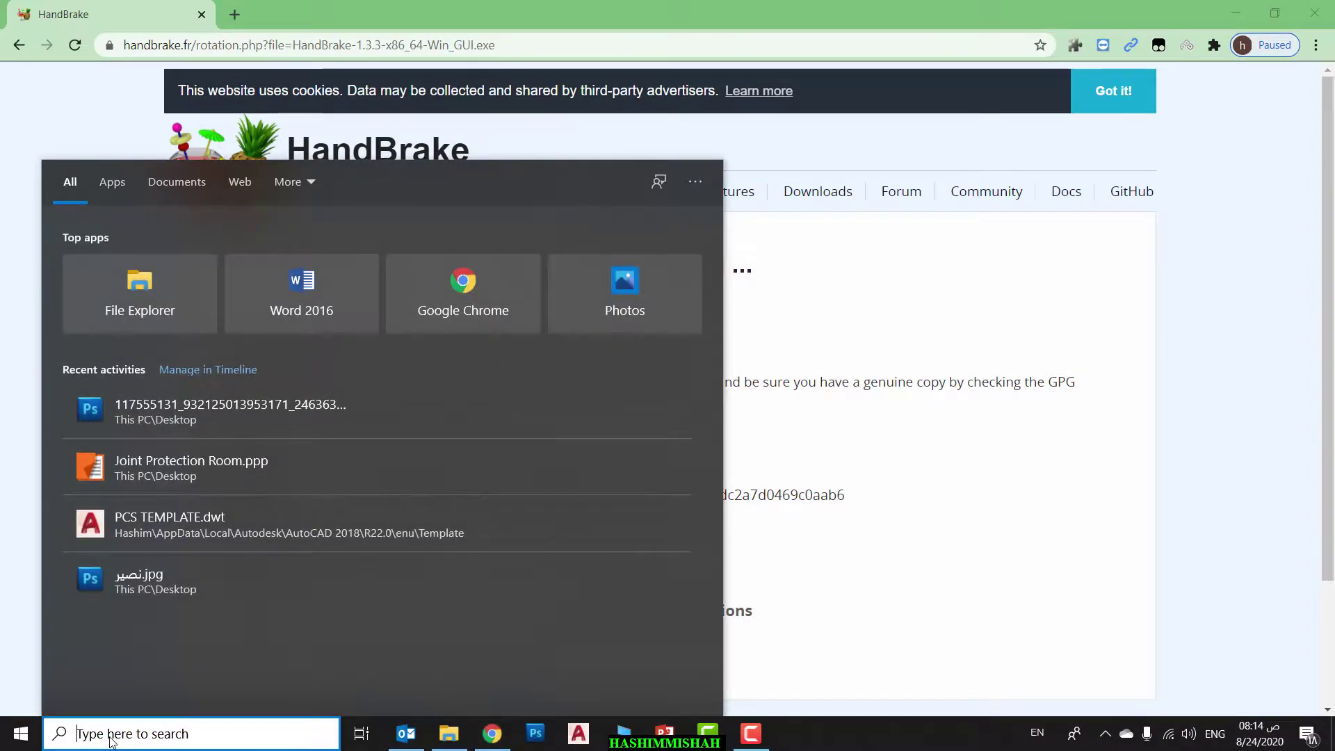
text(hand)
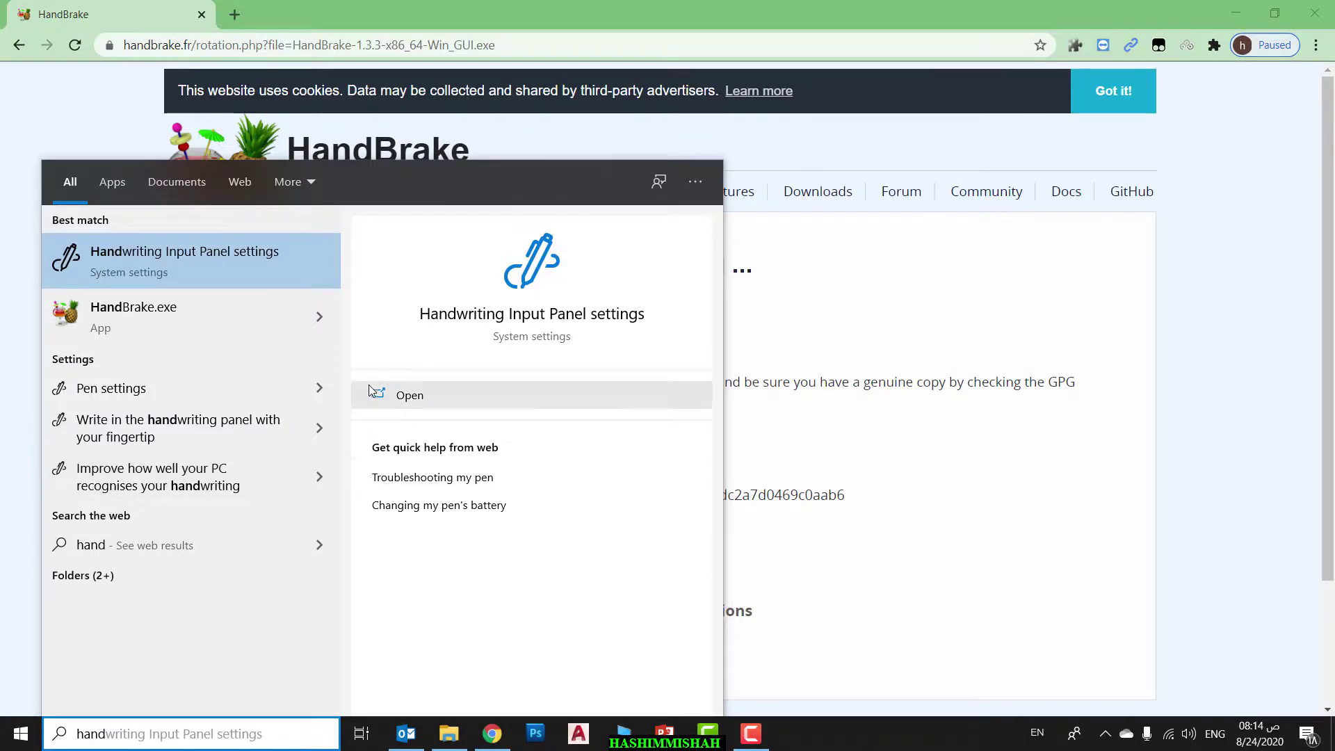
key(alt+shift)
click(219, 326)
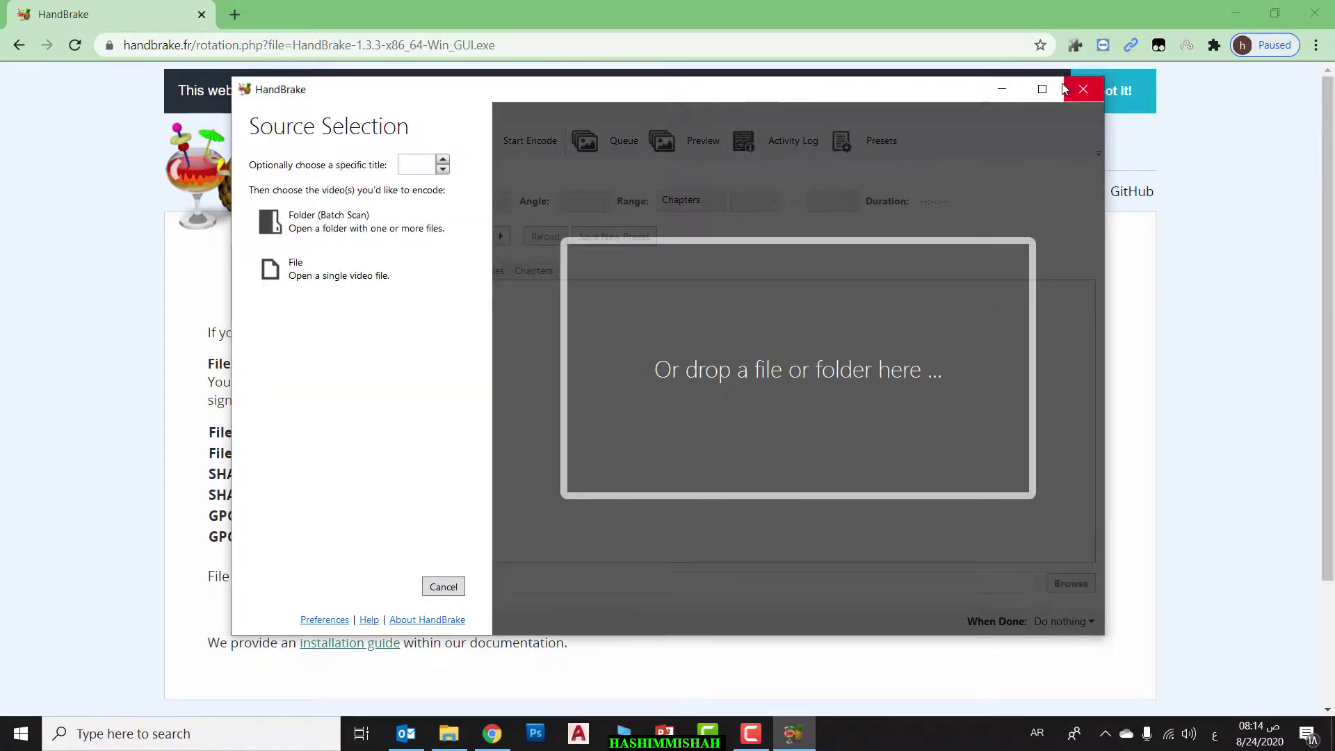
click(1042, 89)
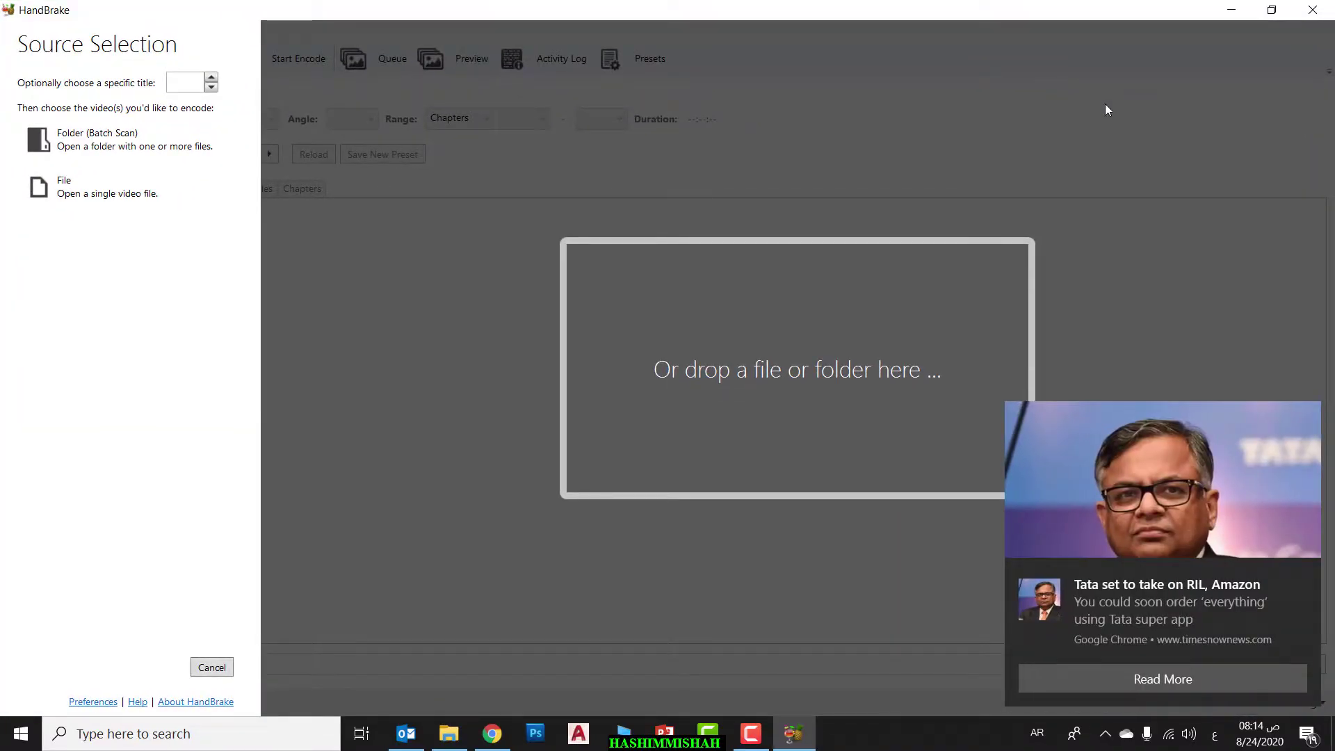
click(1307, 577)
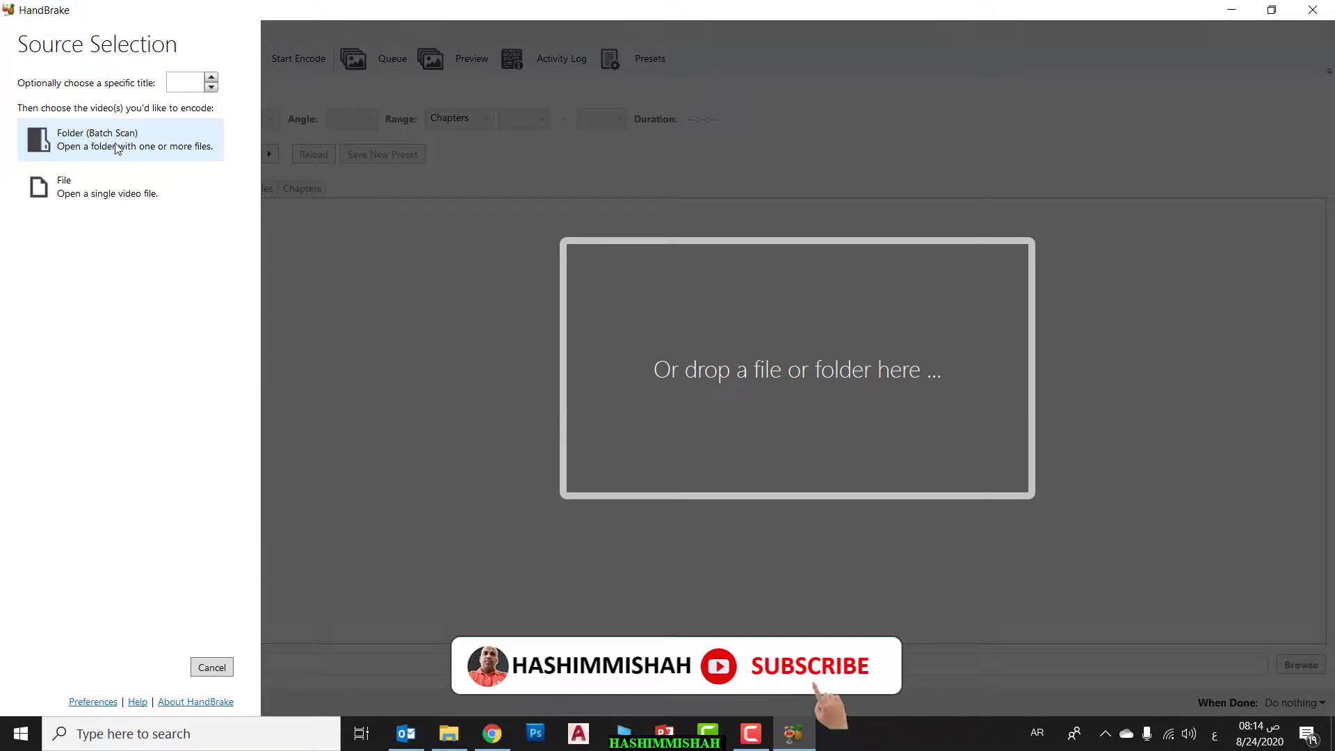
Step: Choose to open a single video file as the source and browse to the handbrake folder on the F: drive
click(91, 194)
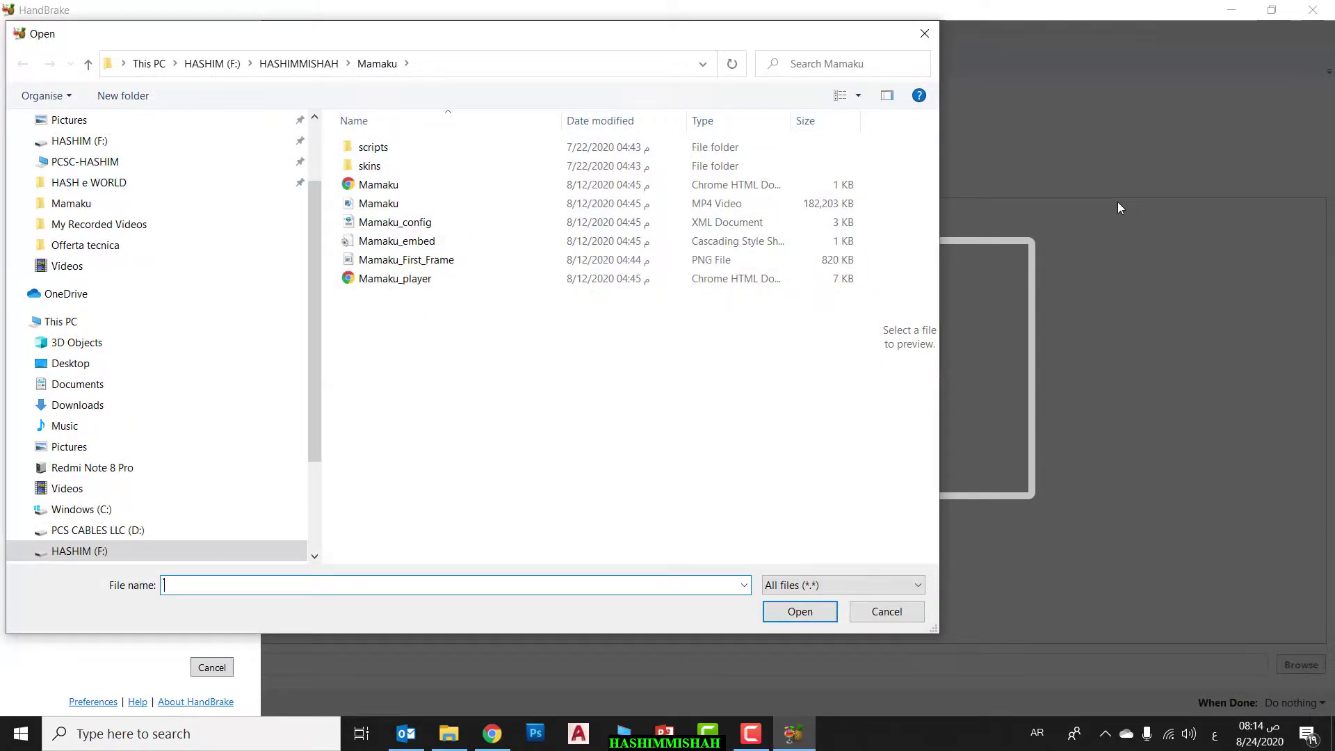
drag(479, 40, 687, 68)
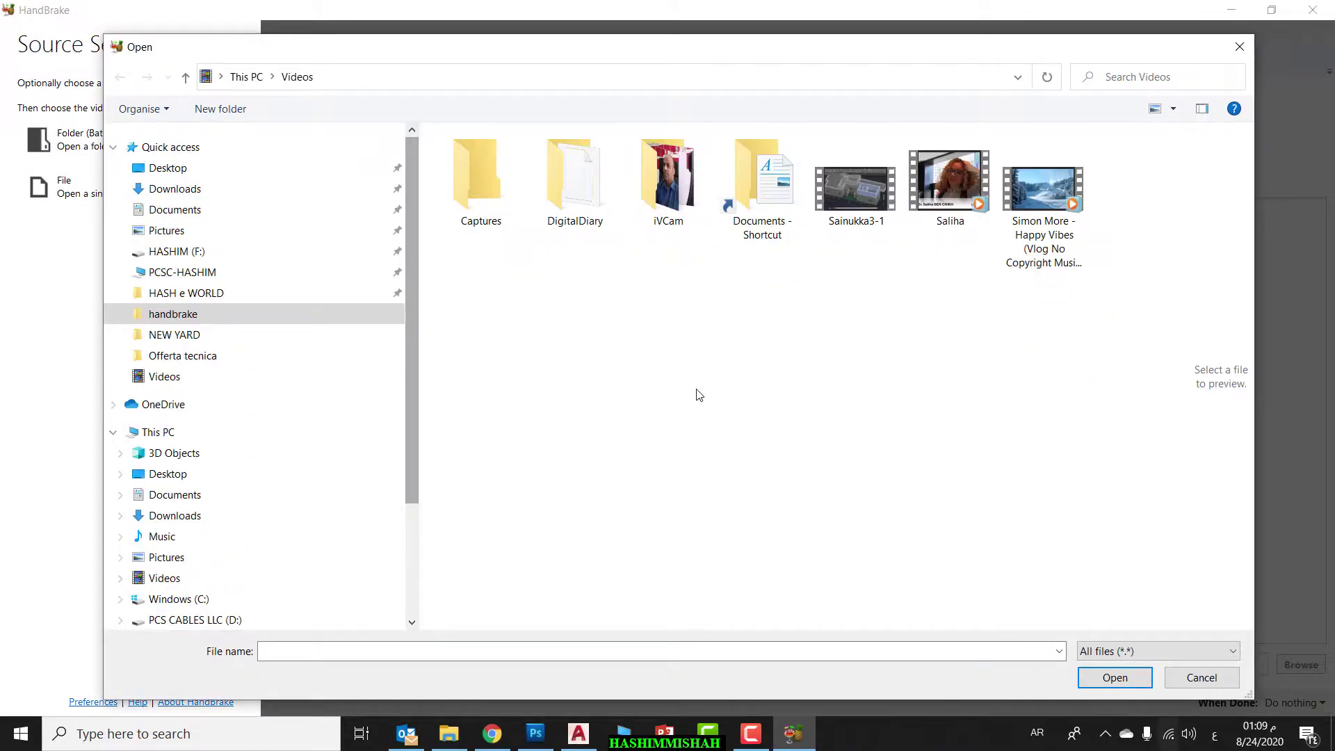
click(164, 580)
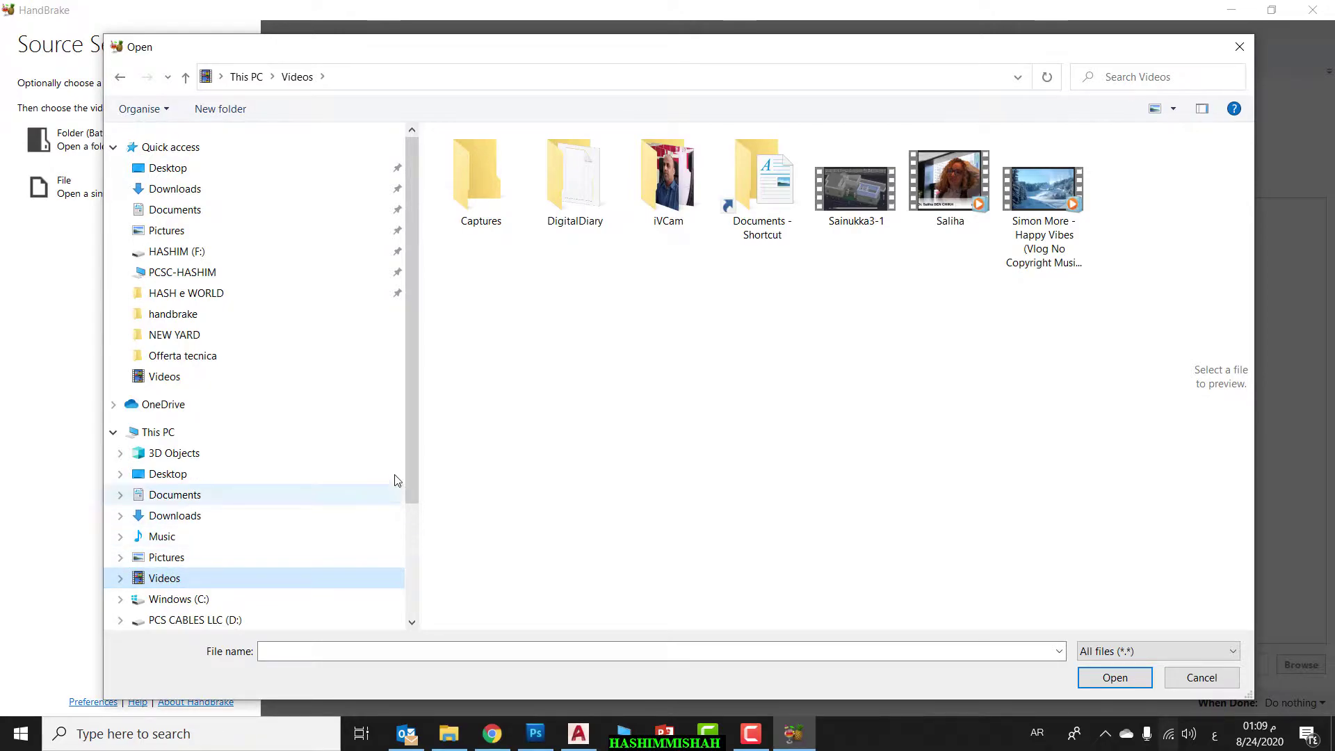
scroll(367, 523, down, 2)
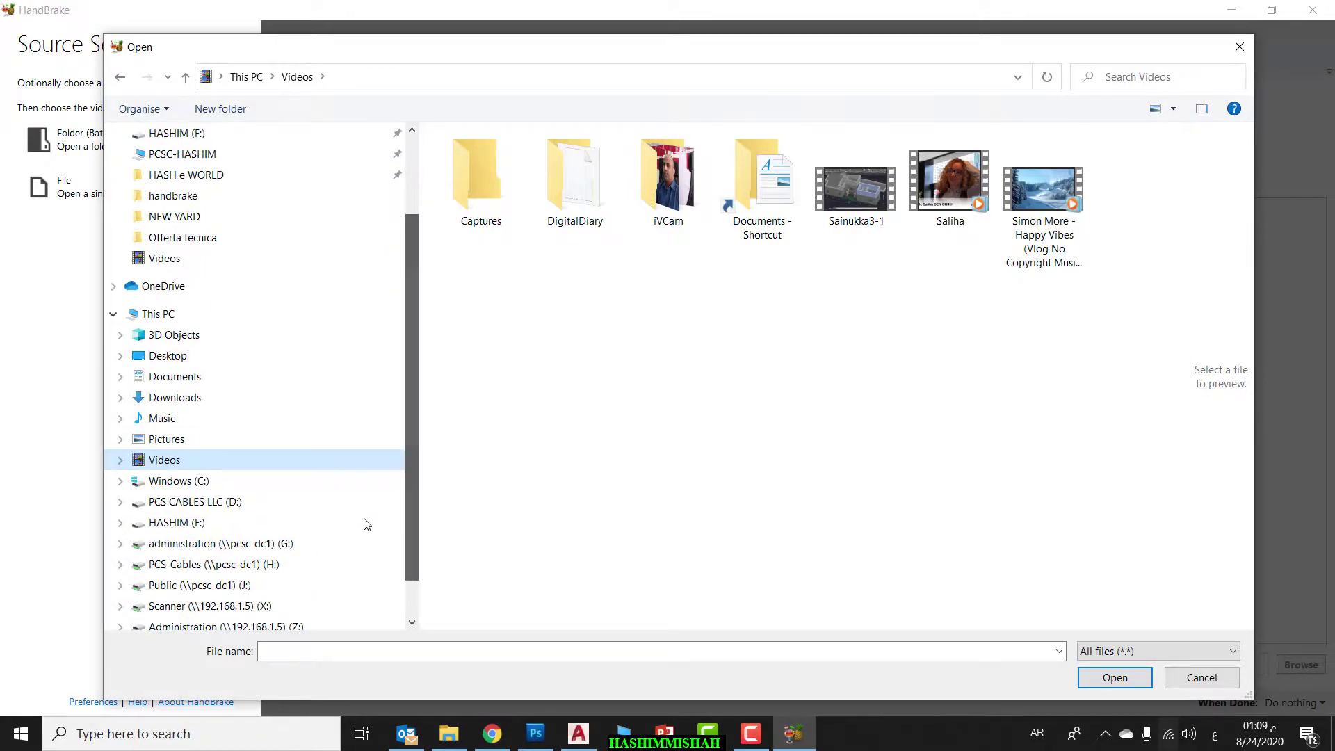
click(182, 523)
double_click(757, 178)
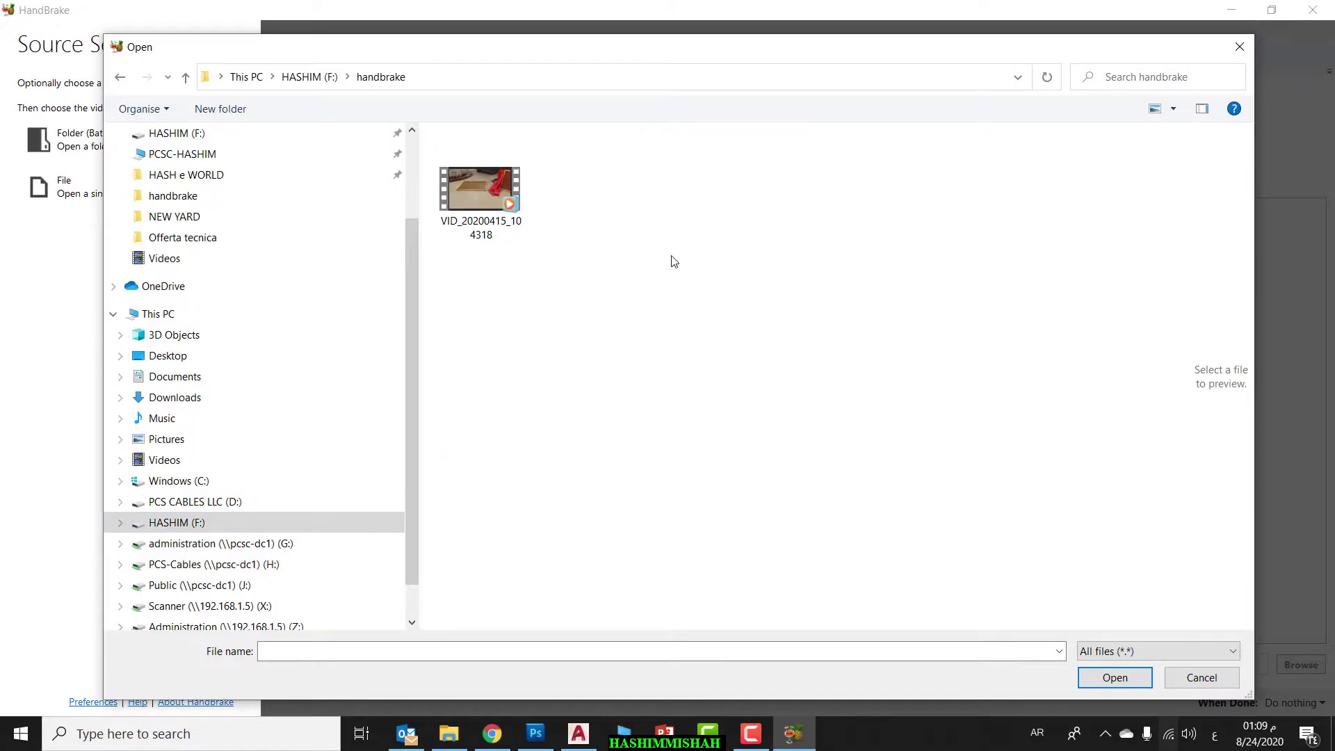
Step: Rename the video file VID_20200415_104318 in the handbrake folder as Original
right_click(475, 199)
click(564, 408)
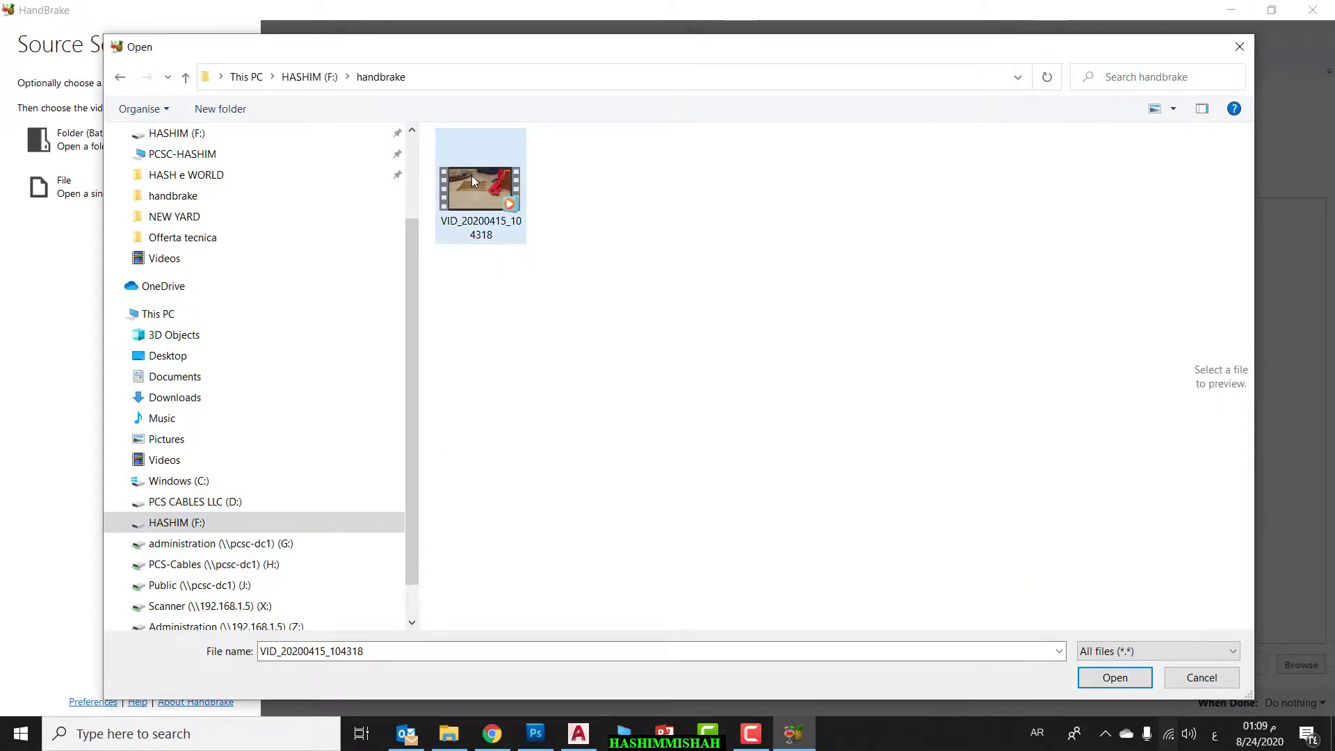
right_click(481, 182)
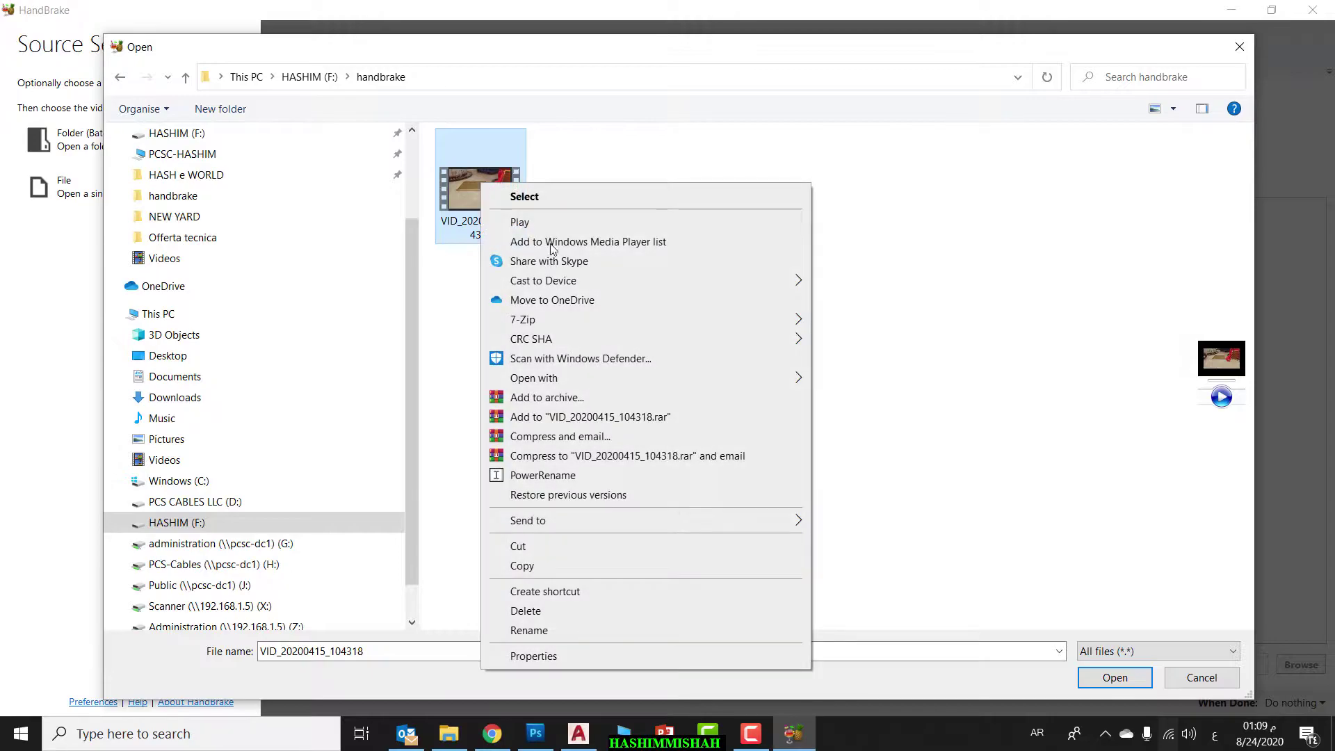
click(553, 630)
key(BackSpace)
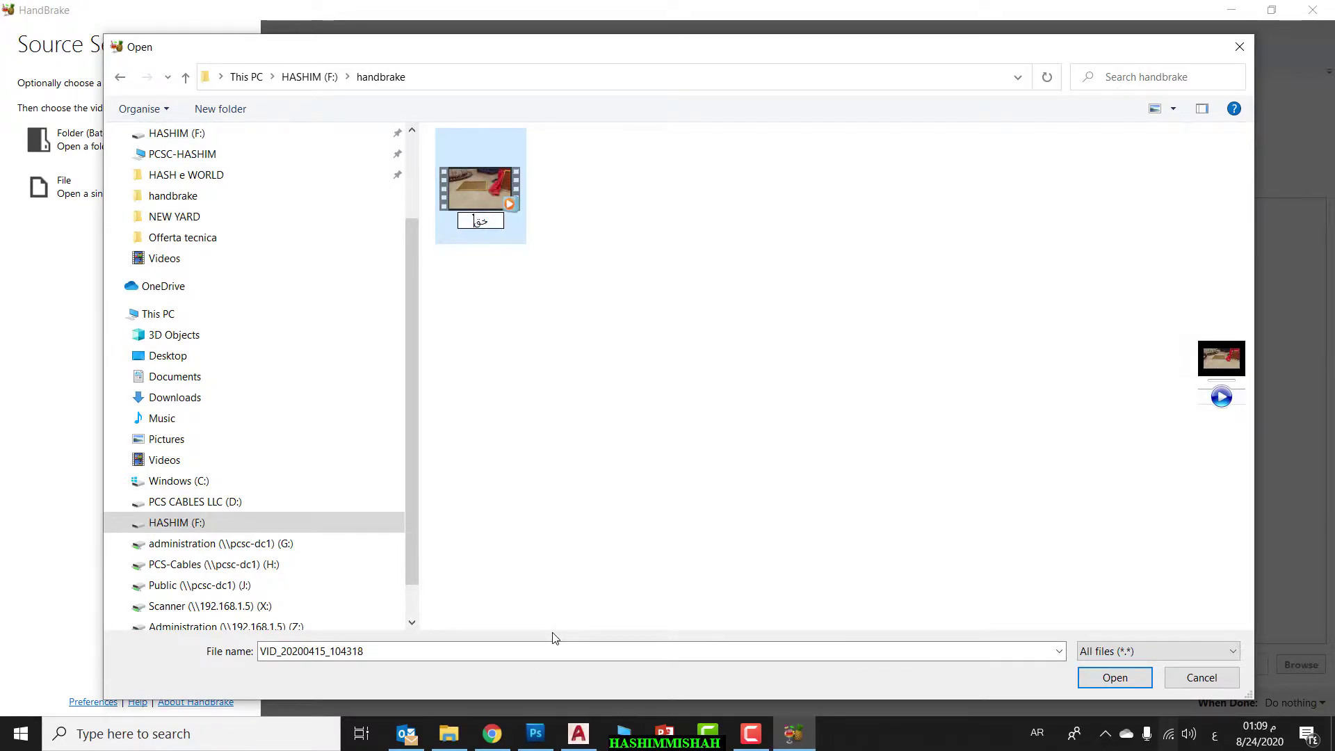
key(alt+shift)
text(Or)
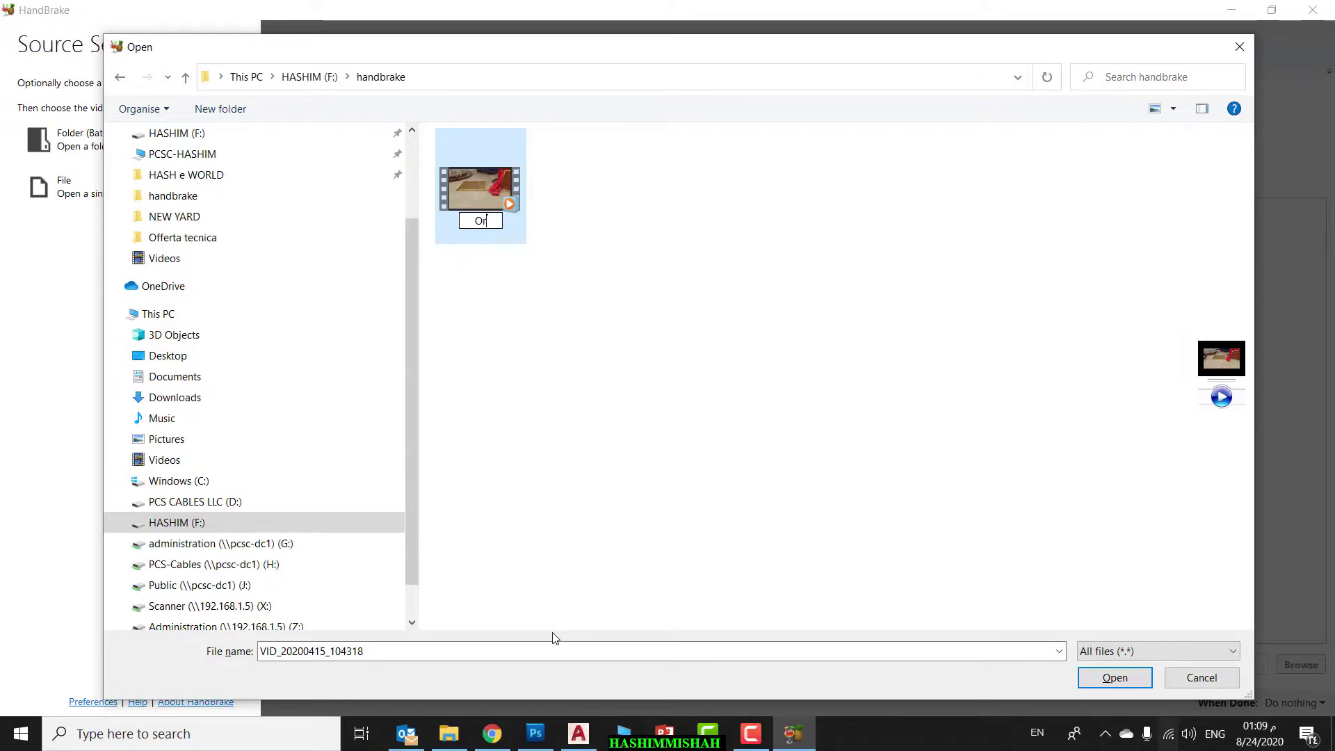
text(iginal)
click(646, 356)
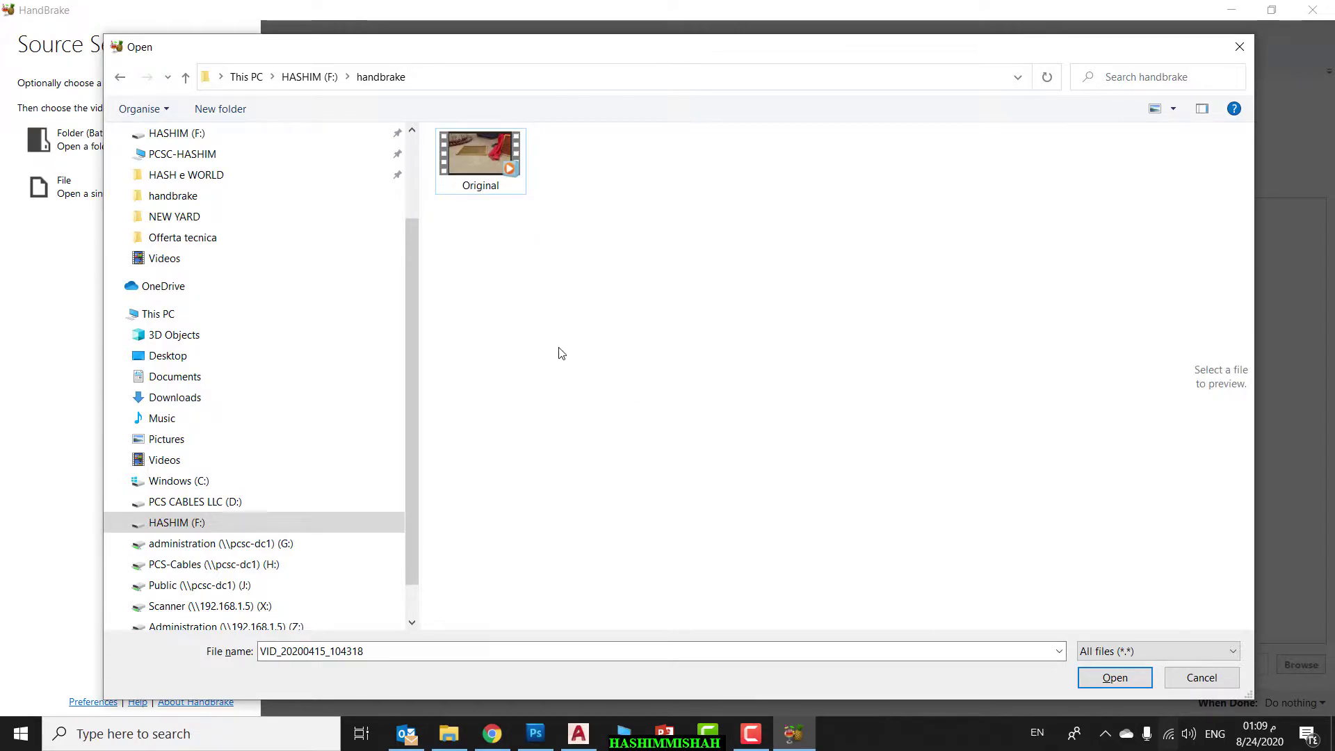
Step: Check the file size of the Original video in its properties and load it as the source
right_click(473, 155)
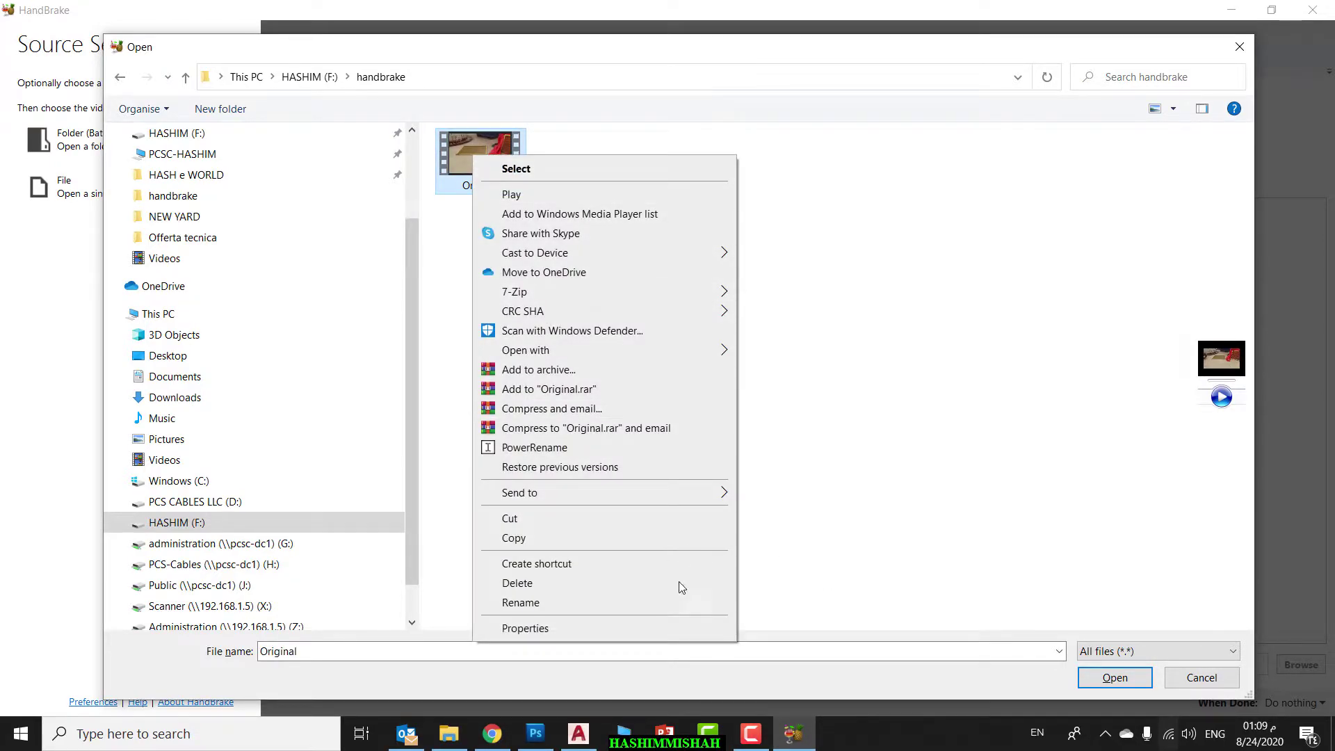
click(541, 628)
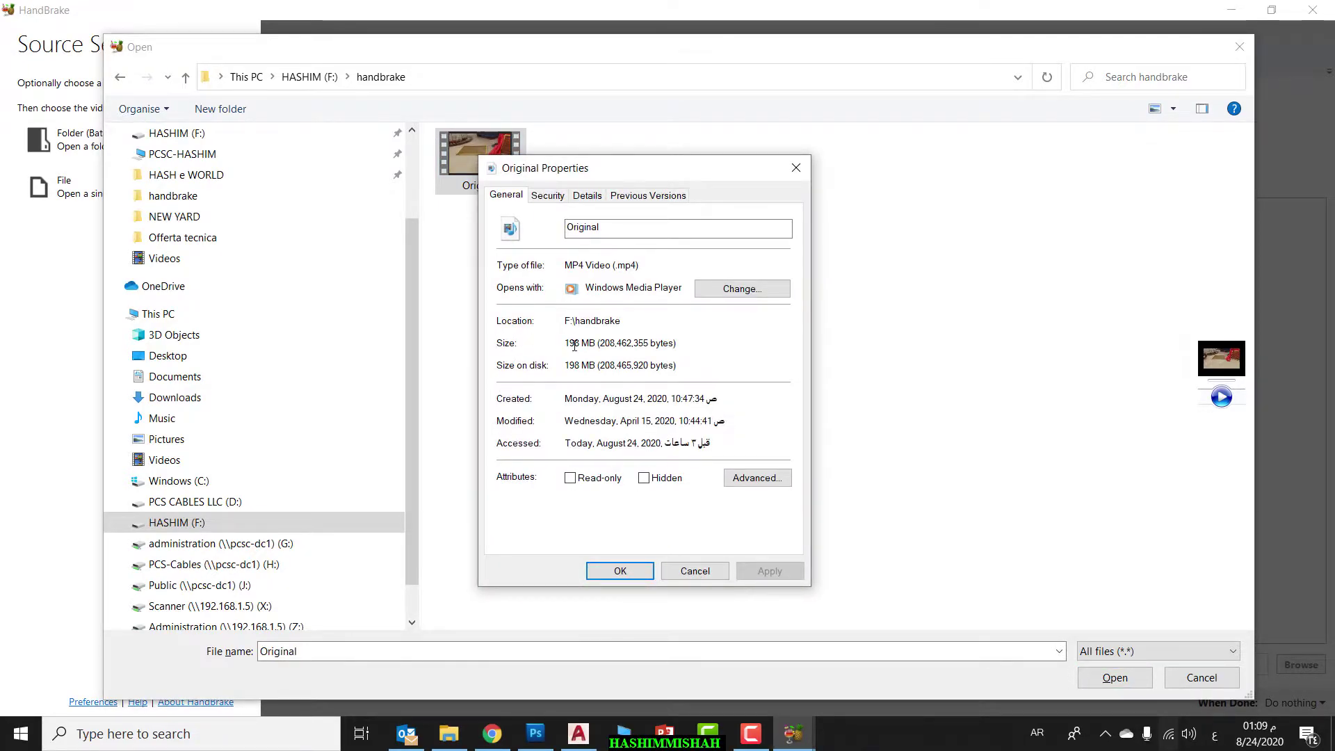
click(634, 574)
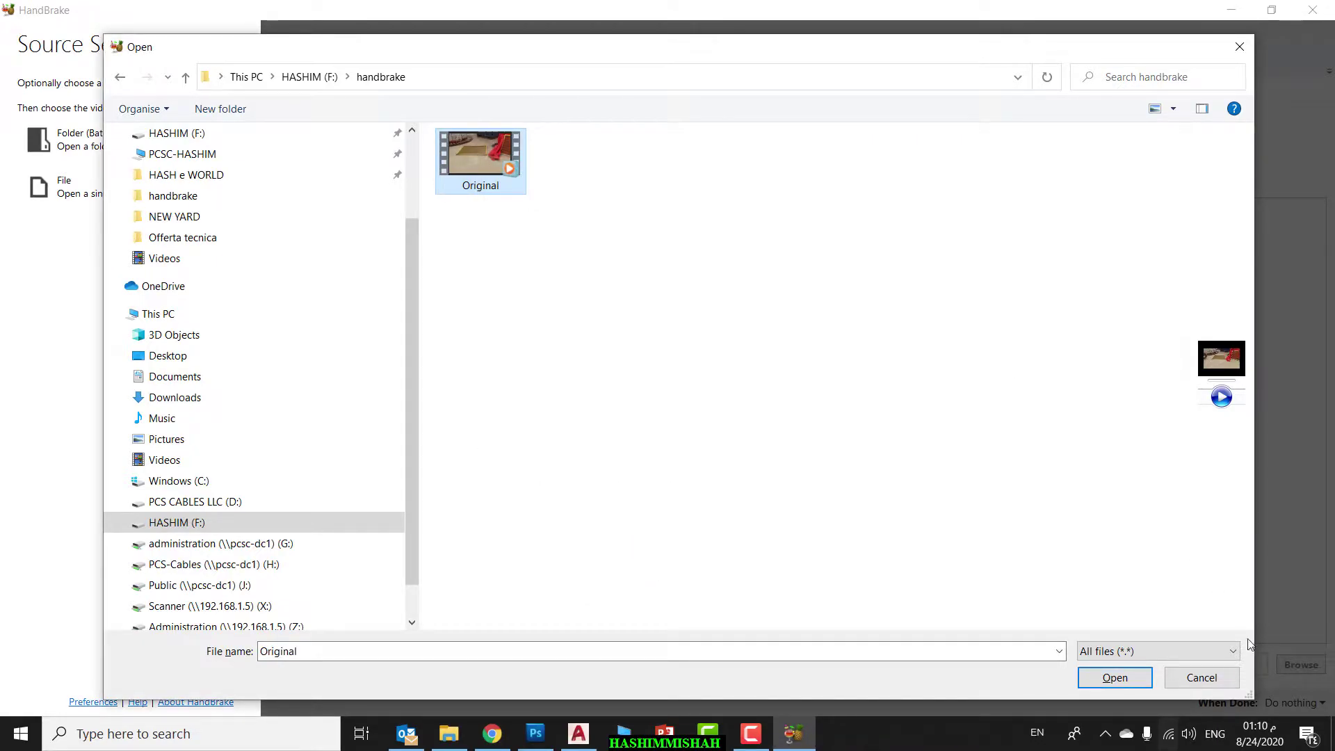
click(1106, 678)
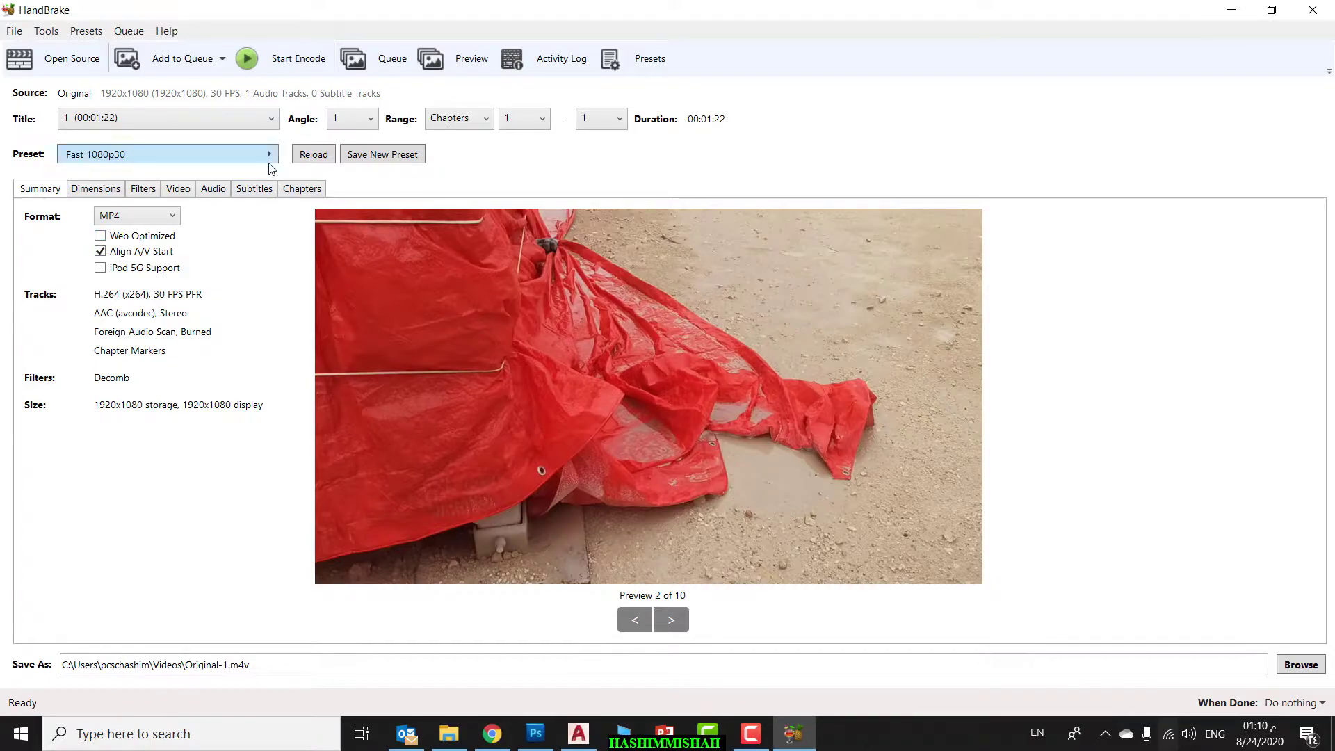
click(268, 158)
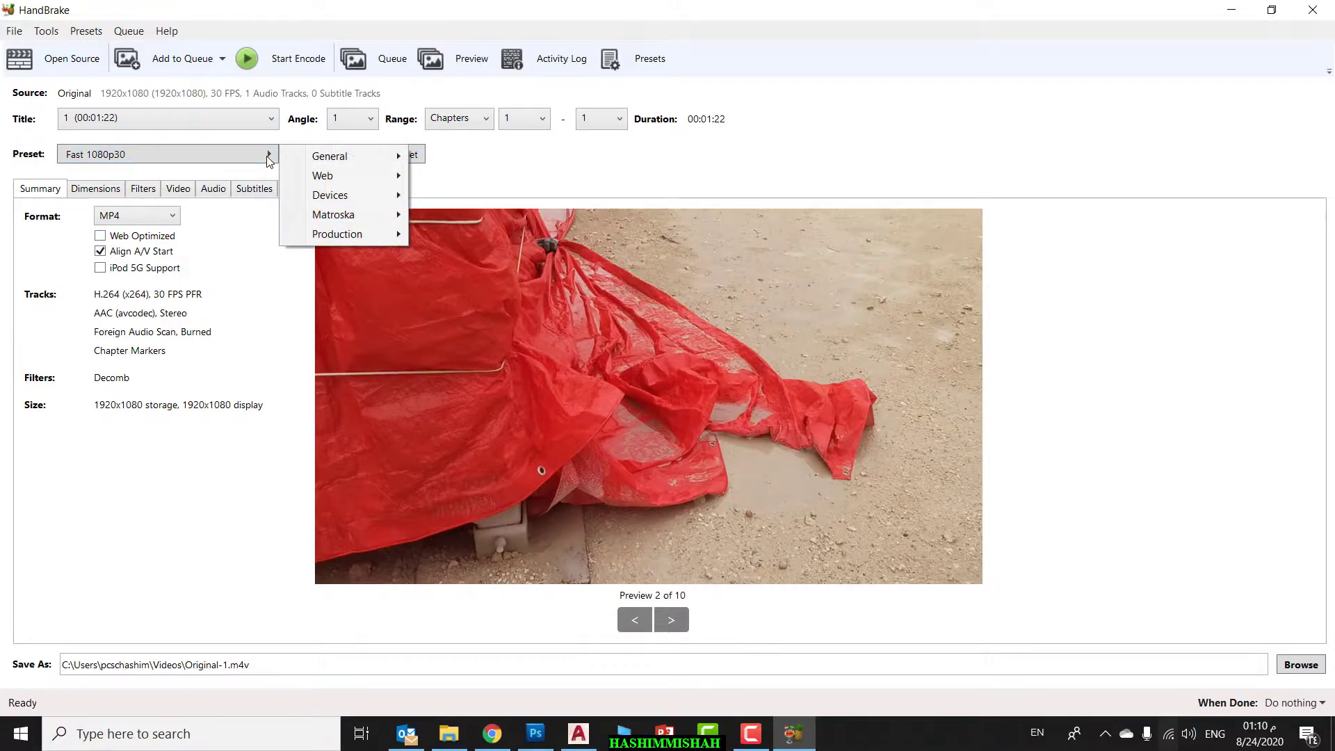
mouse_move(339, 161)
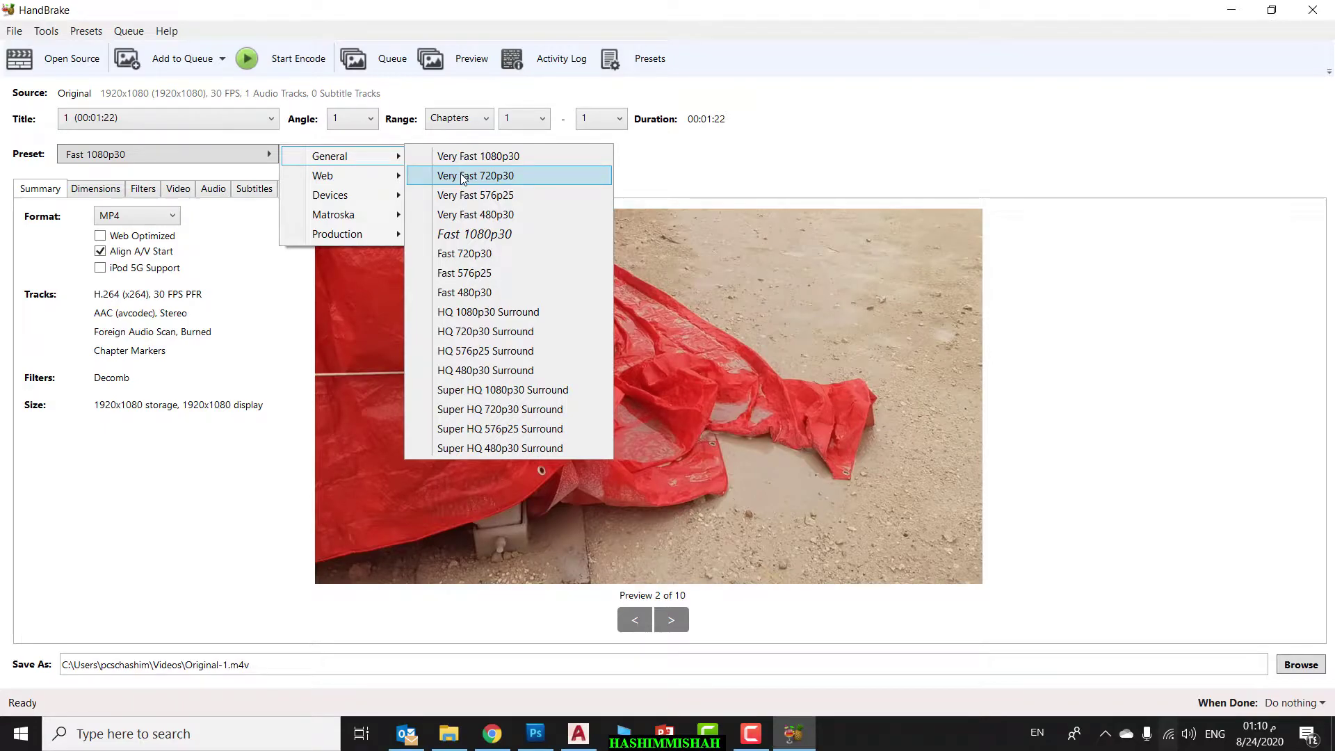
mouse_move(403, 198)
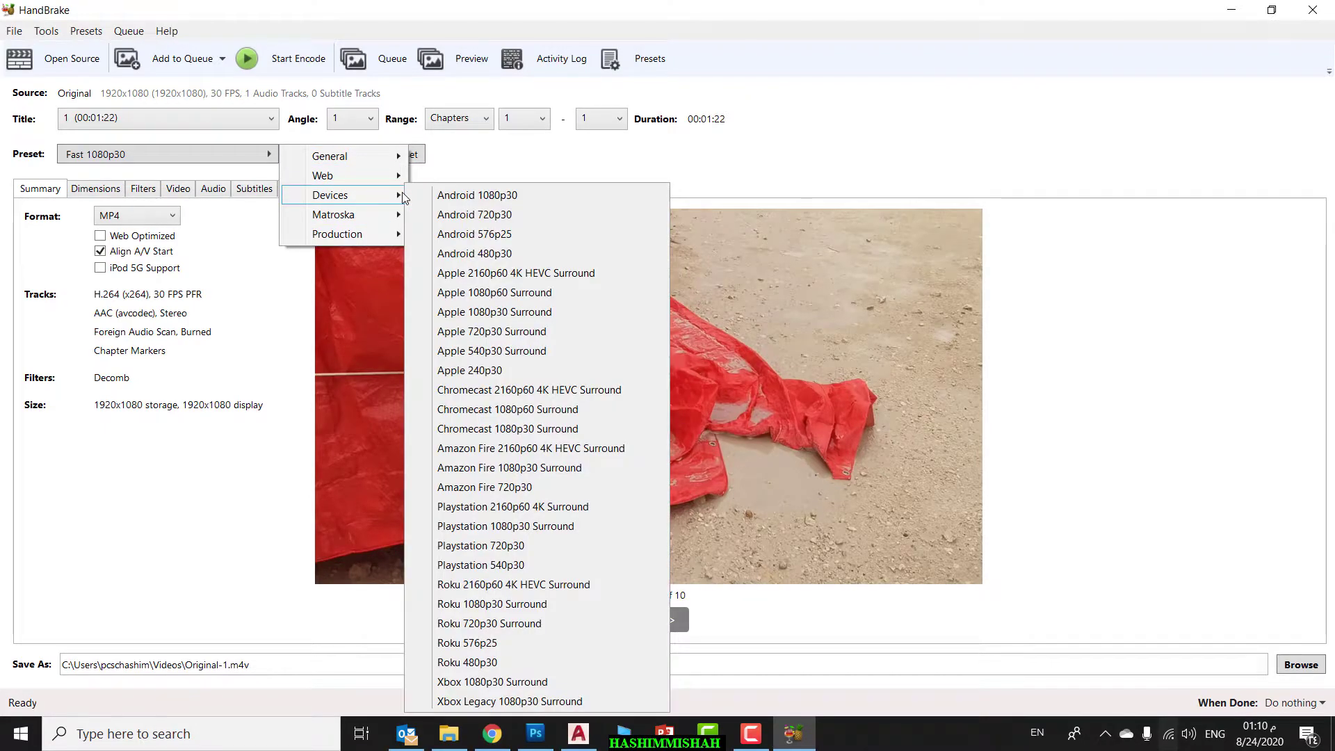
mouse_move(359, 182)
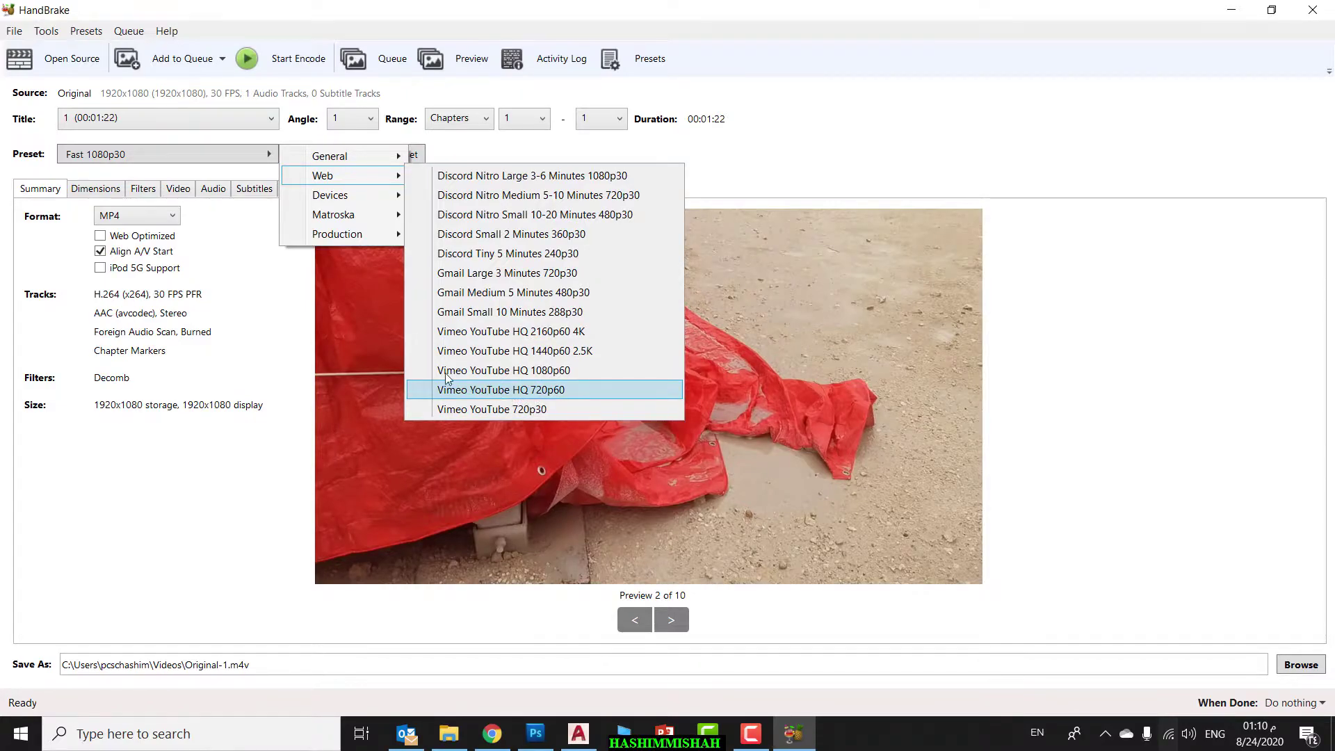
click(209, 430)
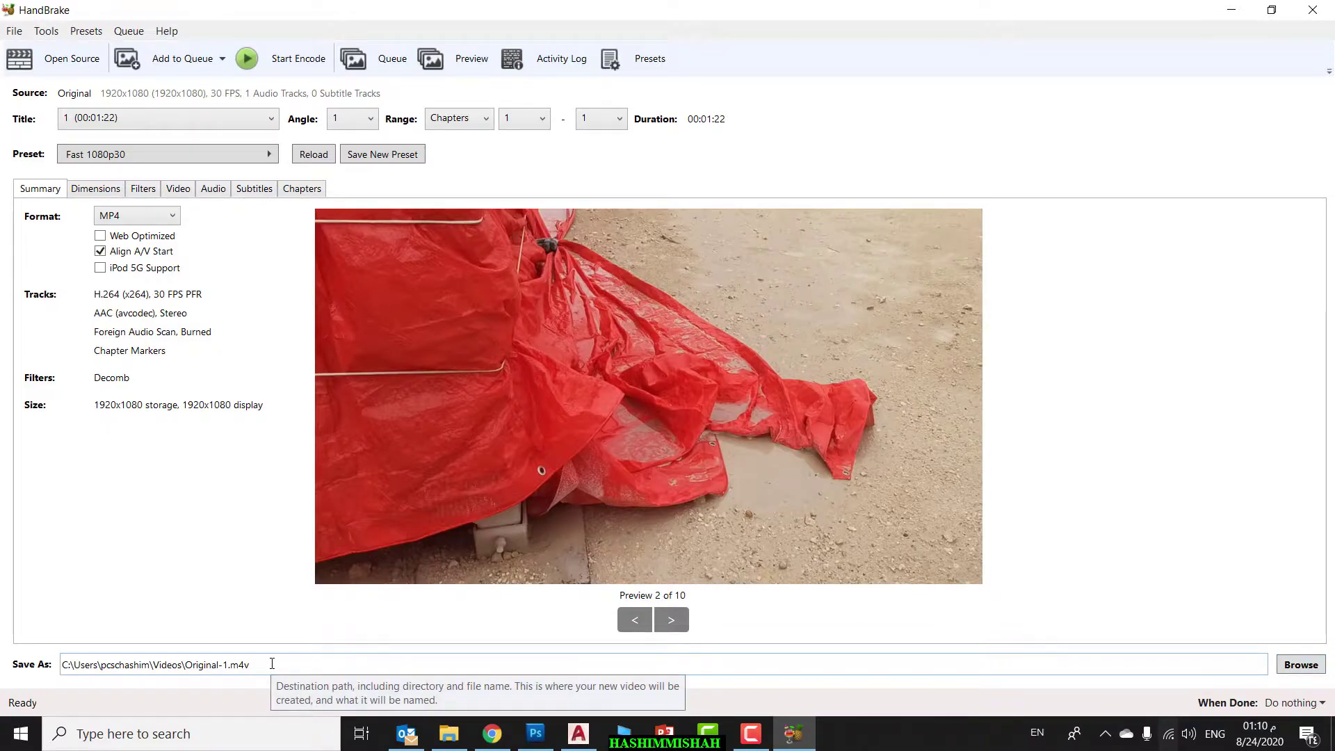
Step: Set the output destination to the handbrake folder on the F: drive with the file name Compressed
click(1301, 665)
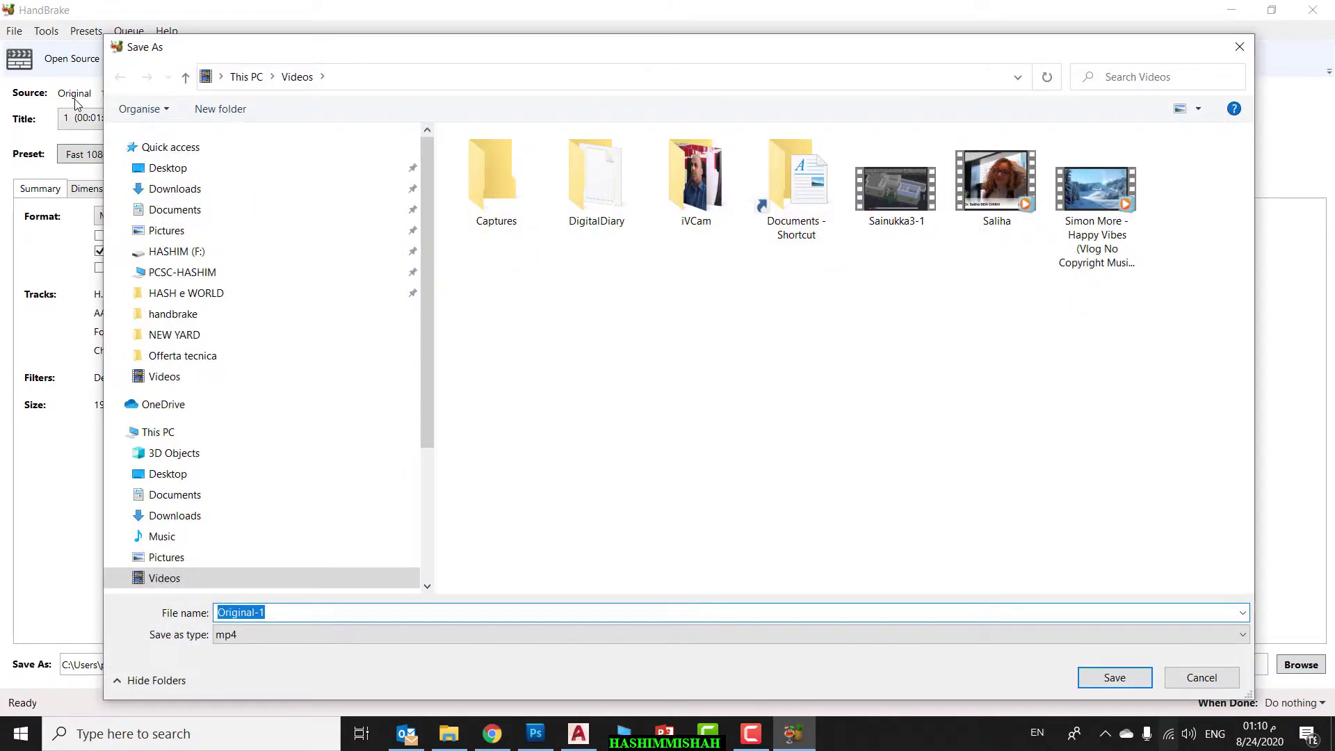
scroll(333, 437, down, 3)
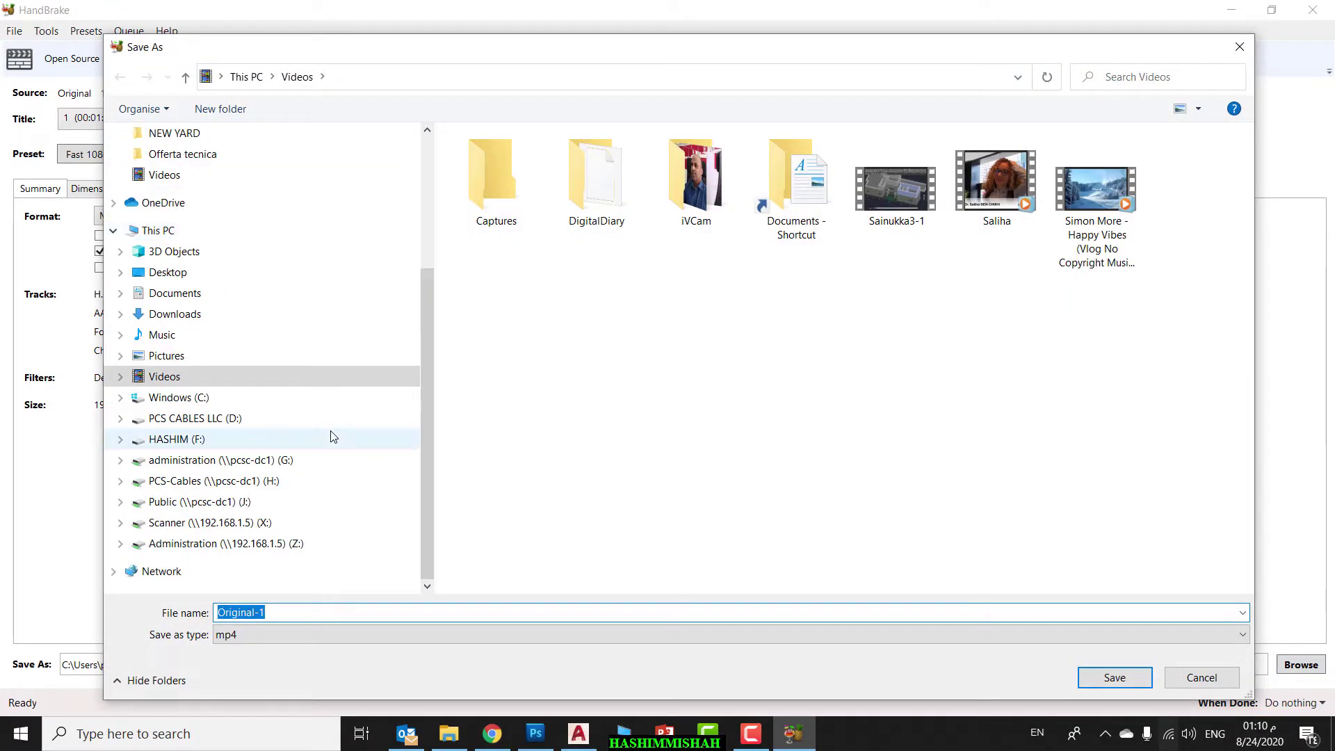
click(177, 439)
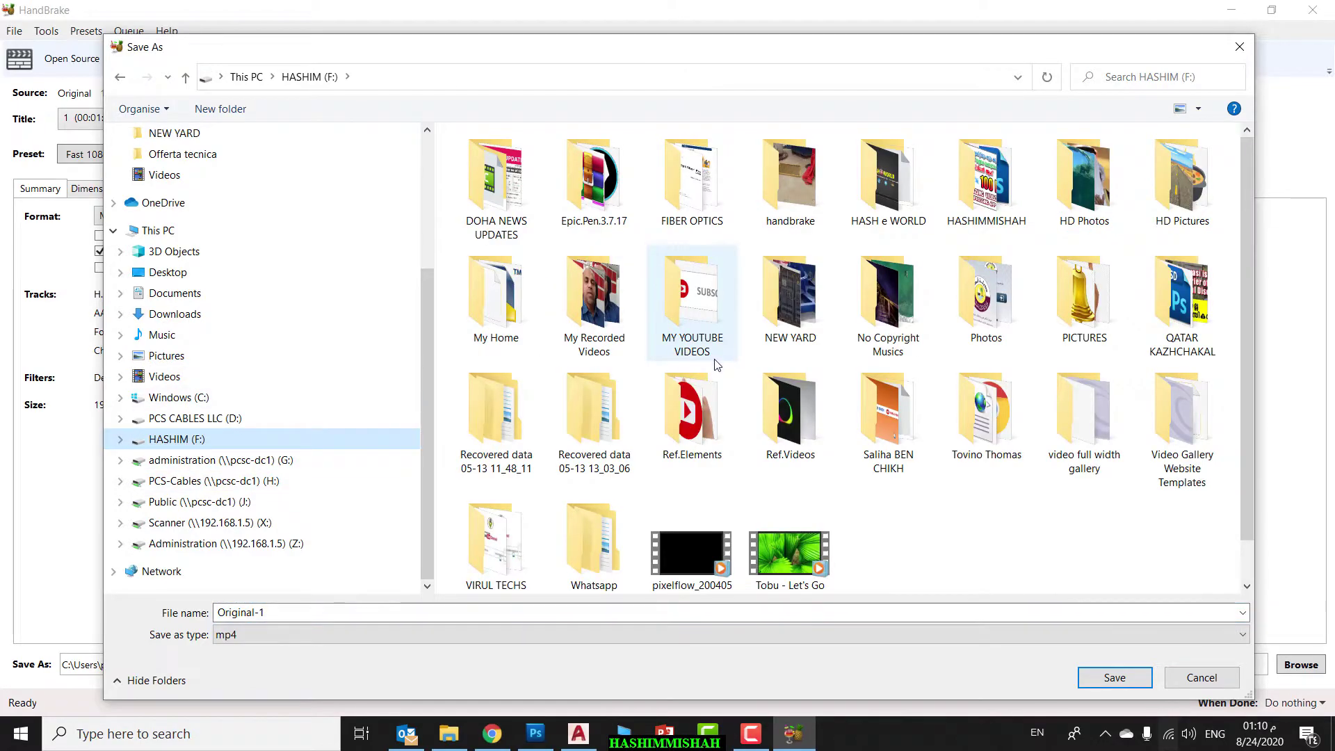
double_click(770, 183)
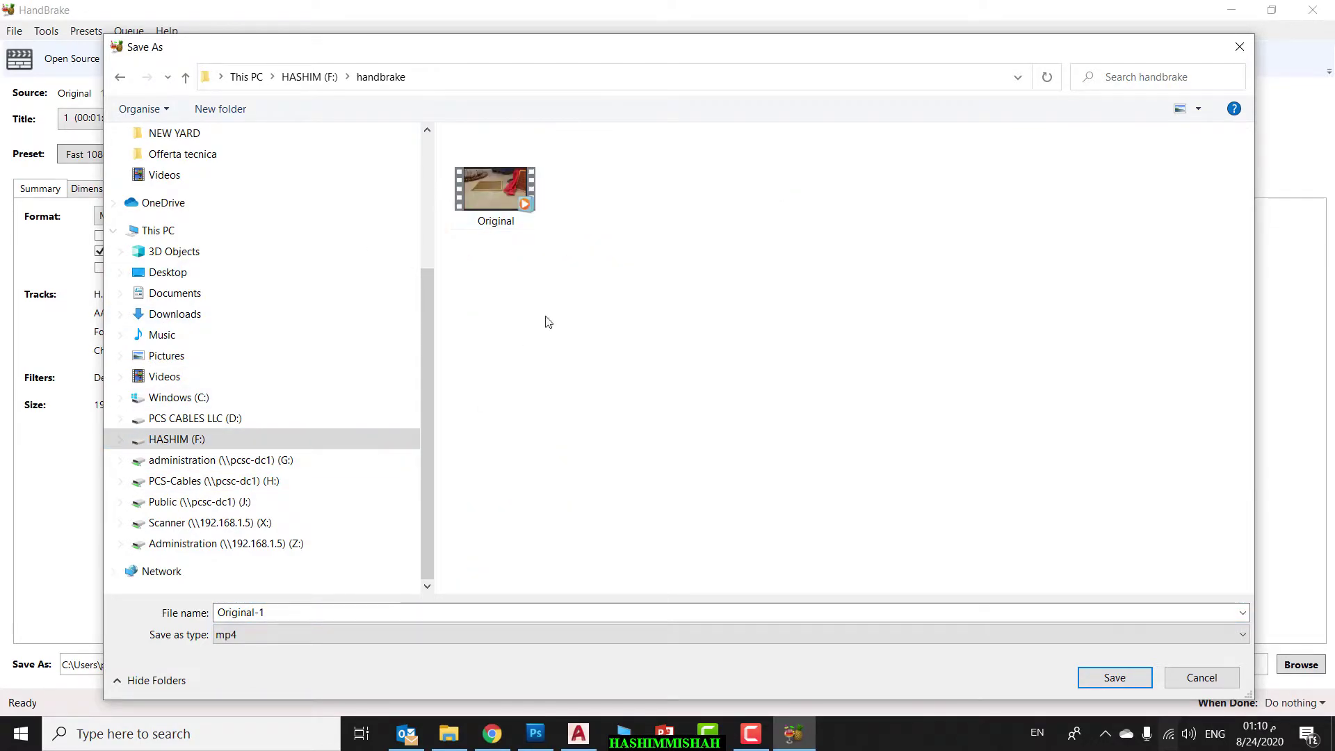
click(288, 612)
text(Compres)
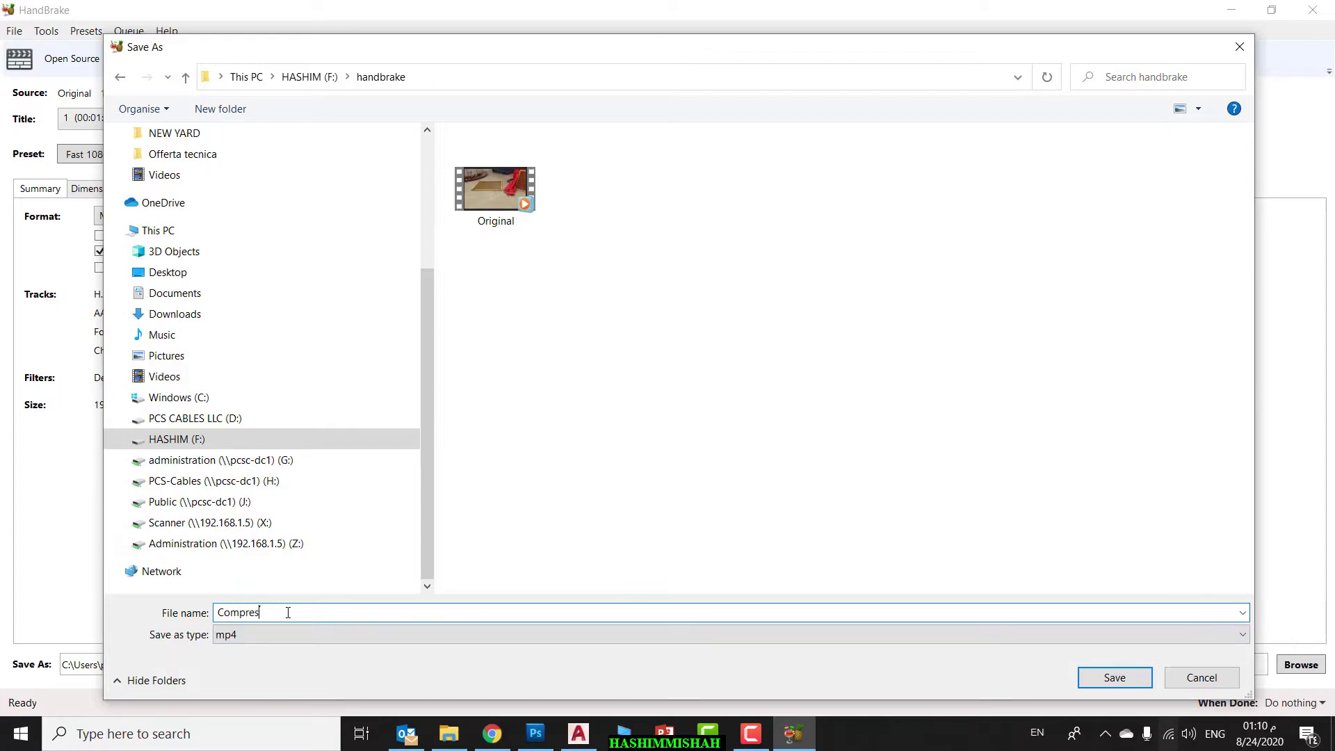
text(sed)
click(1115, 680)
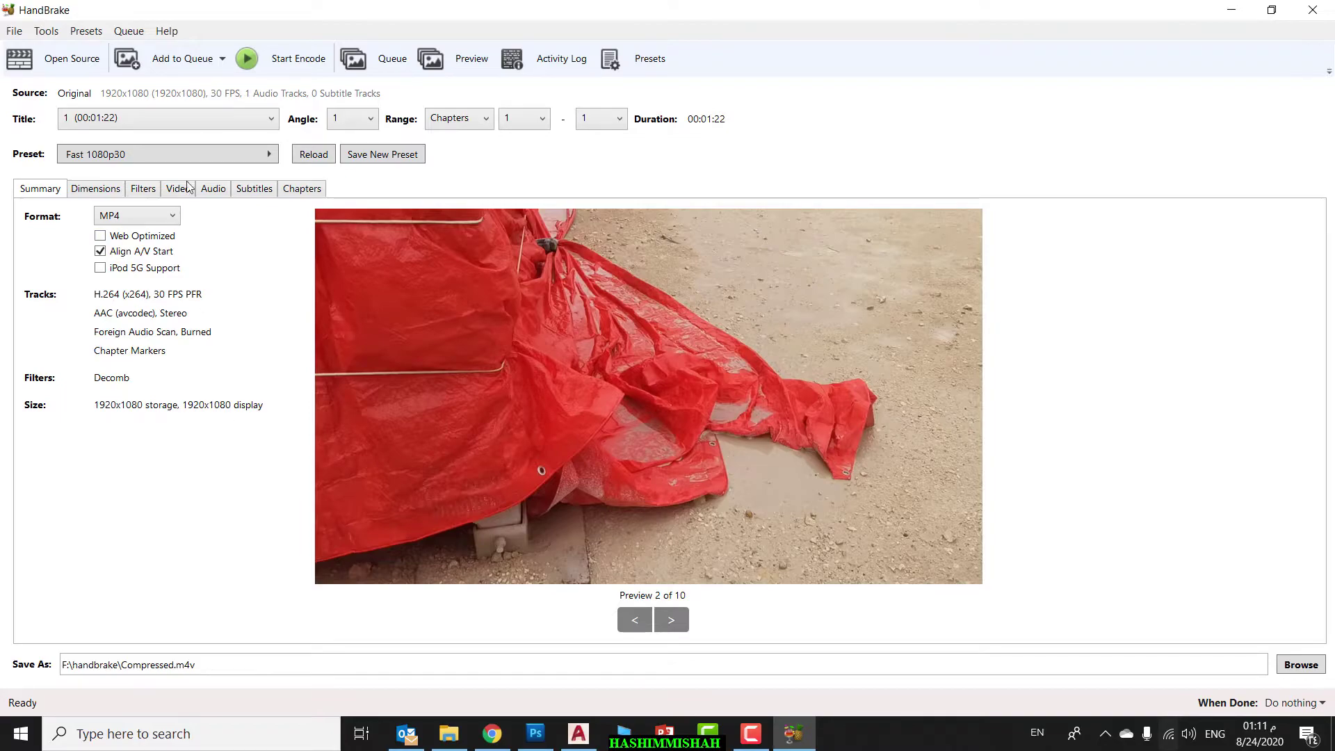
Step: Start encoding the Original video and restore the maximized HandBrake window to its smaller size
click(250, 64)
click(1260, 15)
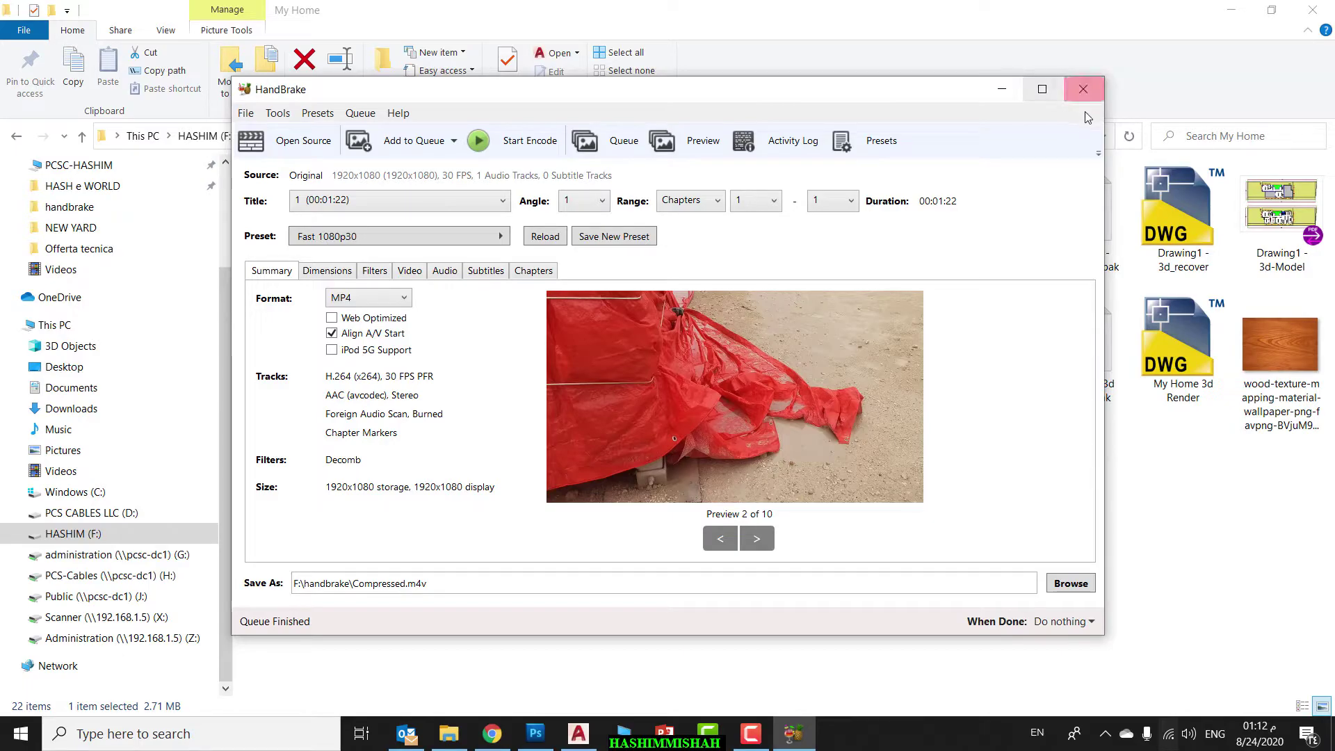
Step: Close HandBrake and open the handbrake folder on the F: drive in File Explorer
click(1084, 91)
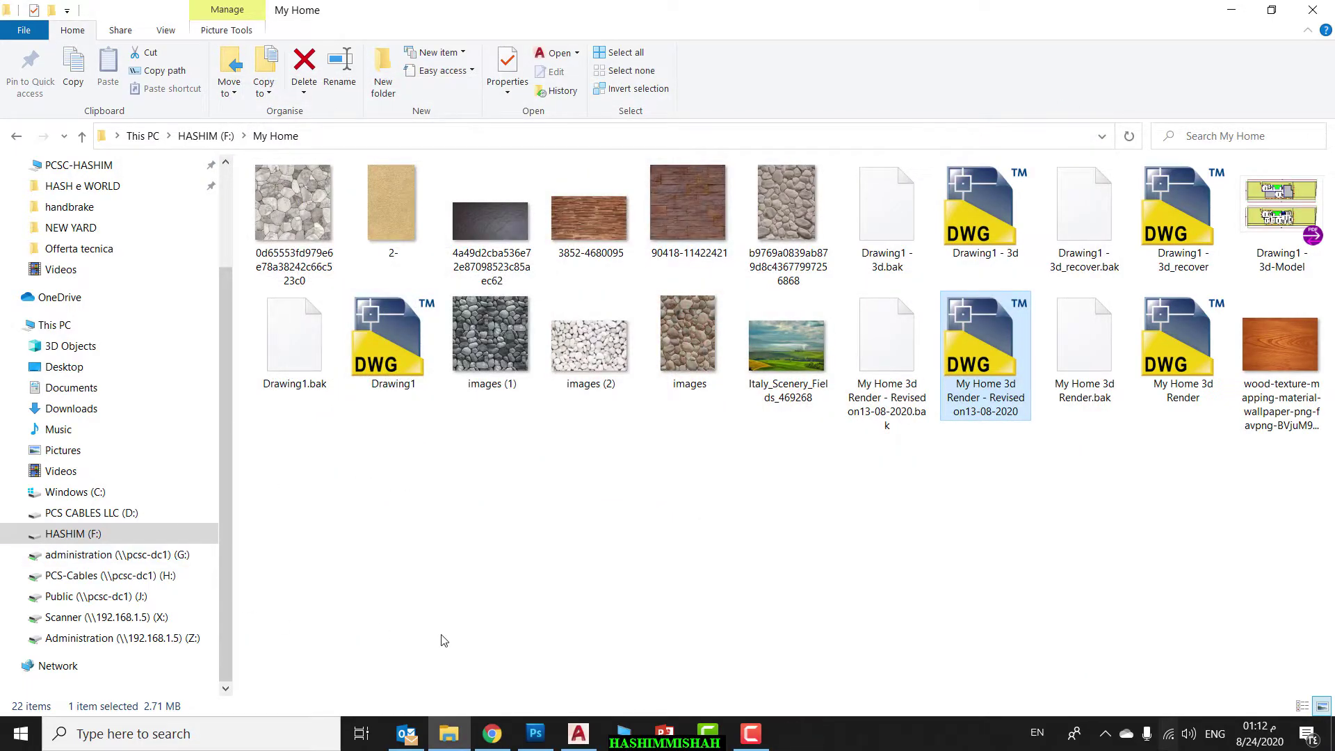
click(67, 536)
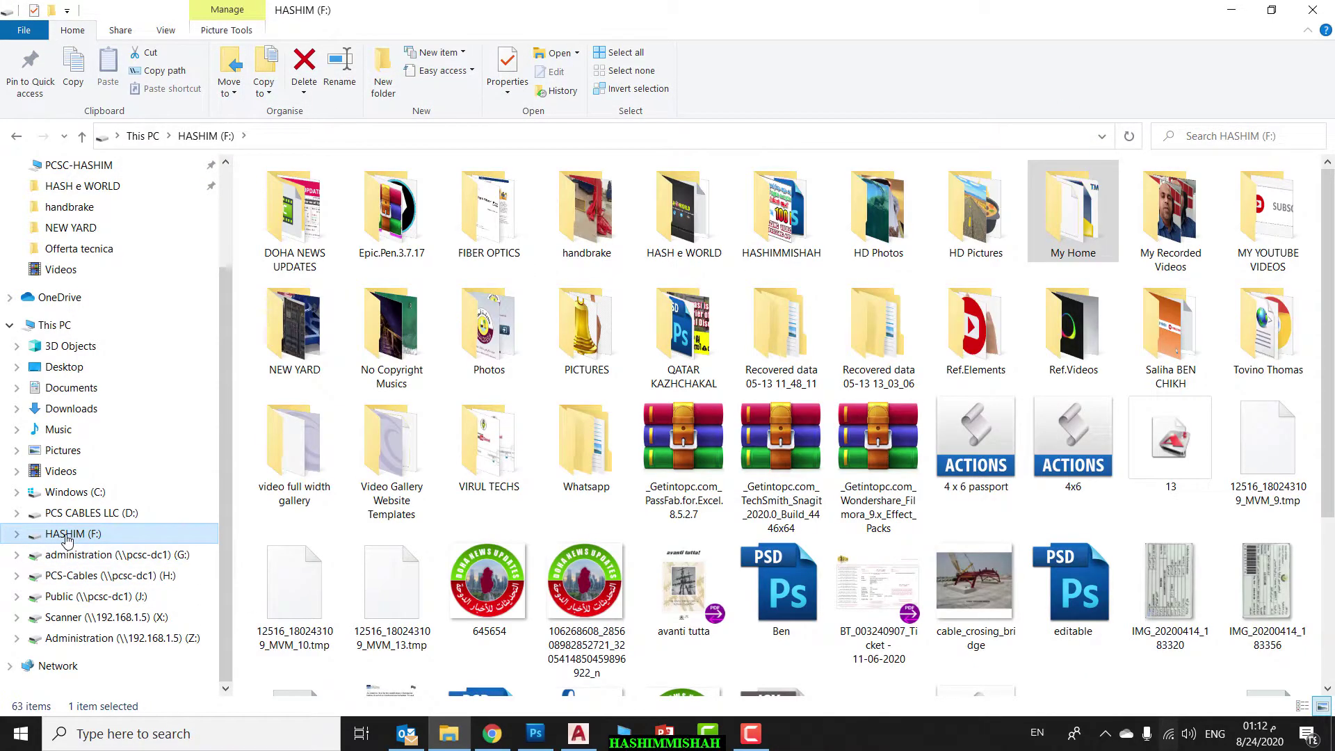
click(581, 211)
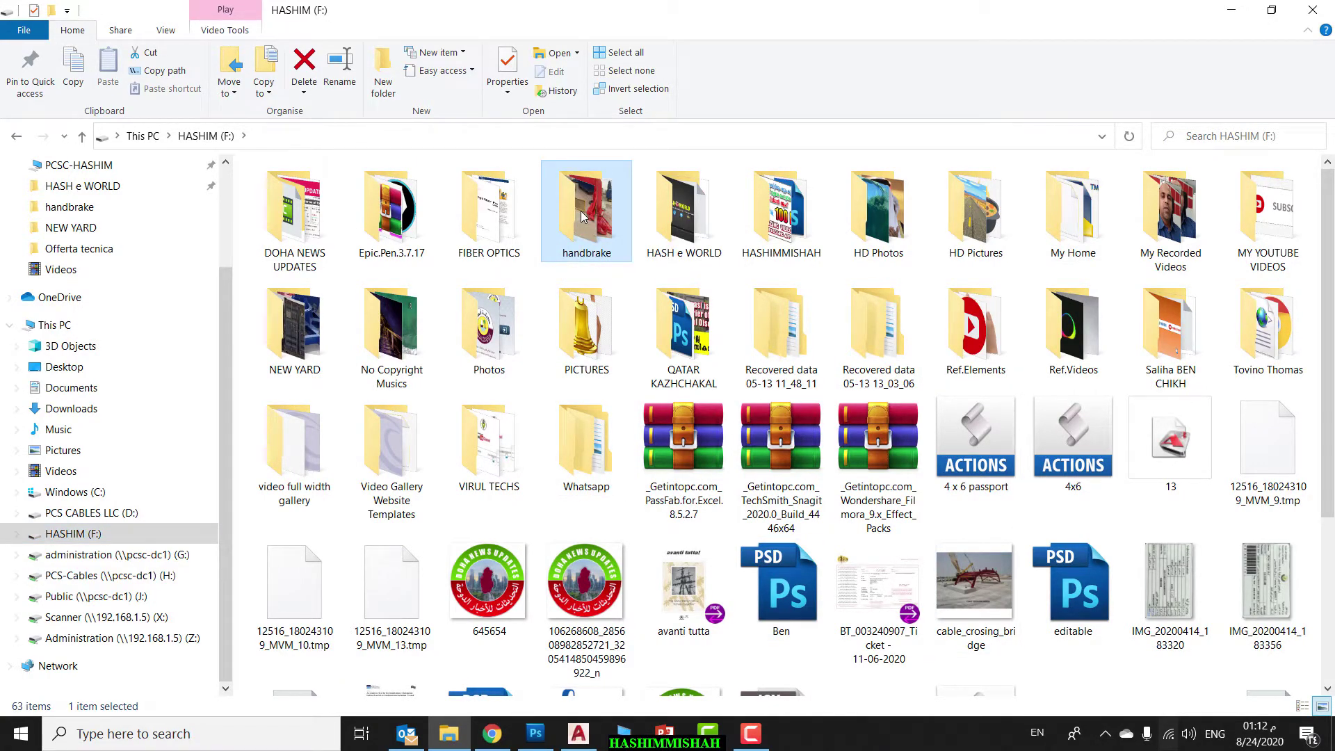
double_click(581, 211)
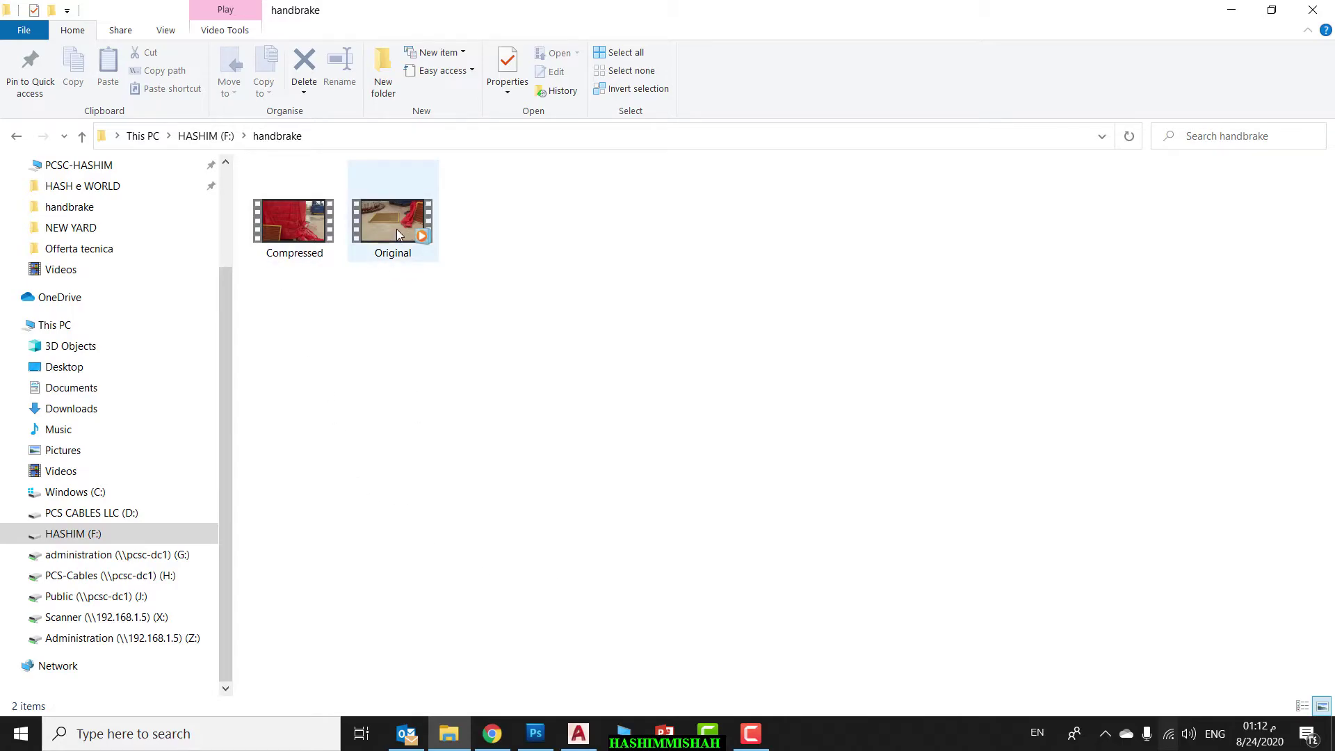
Step: Compare the file sizes of the Compressed and Original videos in the handbrake folder
mouse_move(398, 230)
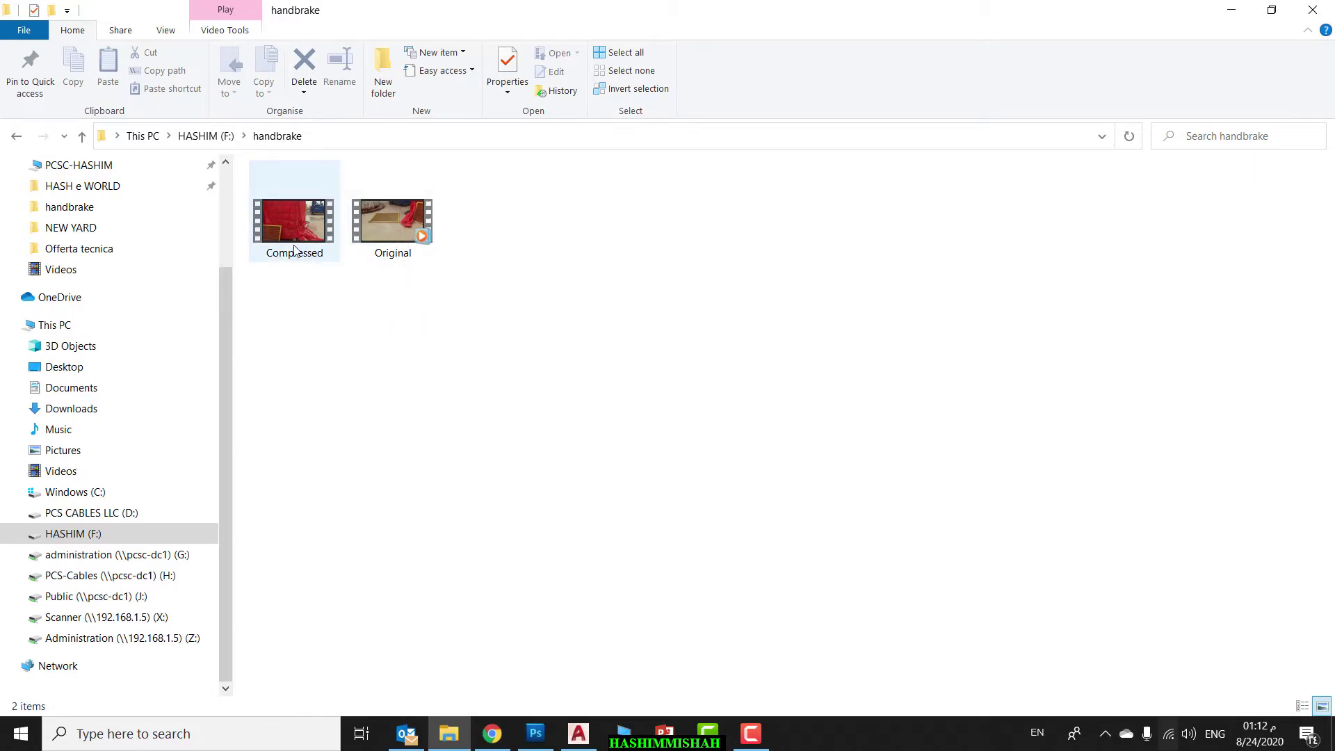
mouse_move(294, 250)
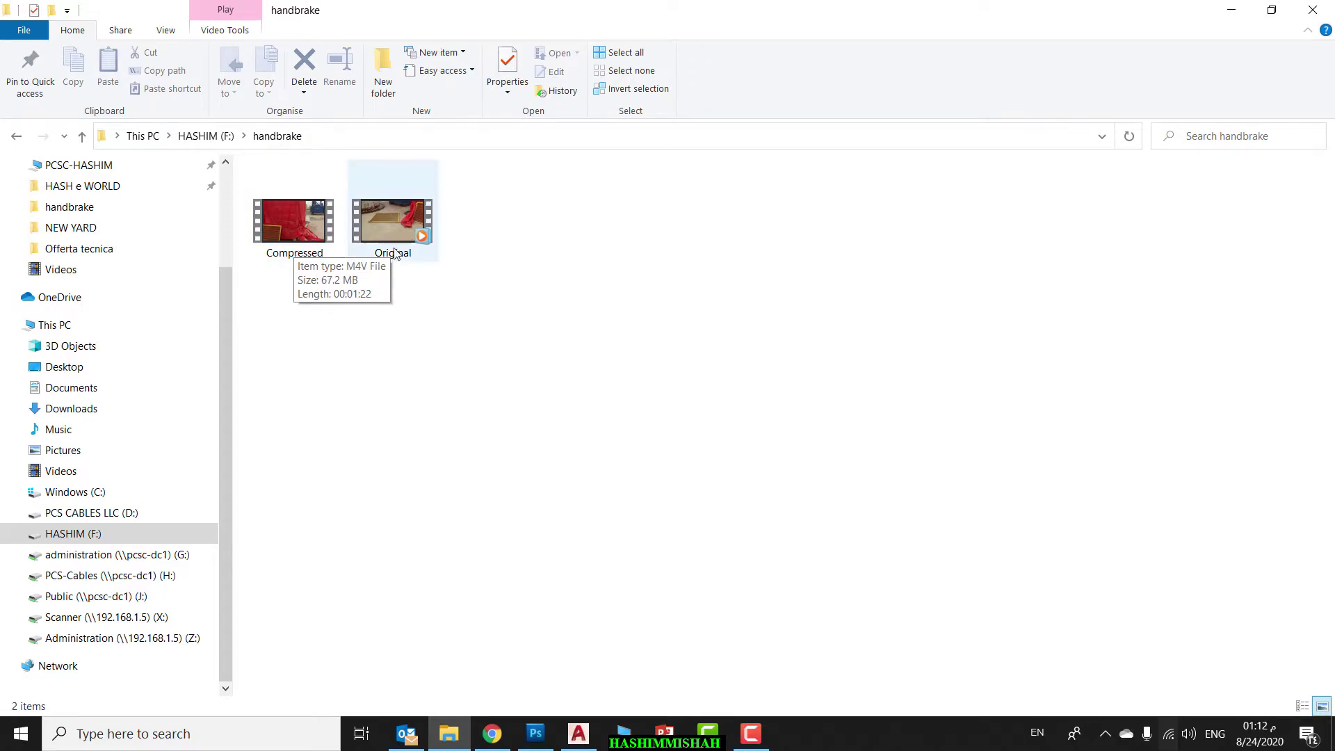
right_click(390, 223)
click(376, 369)
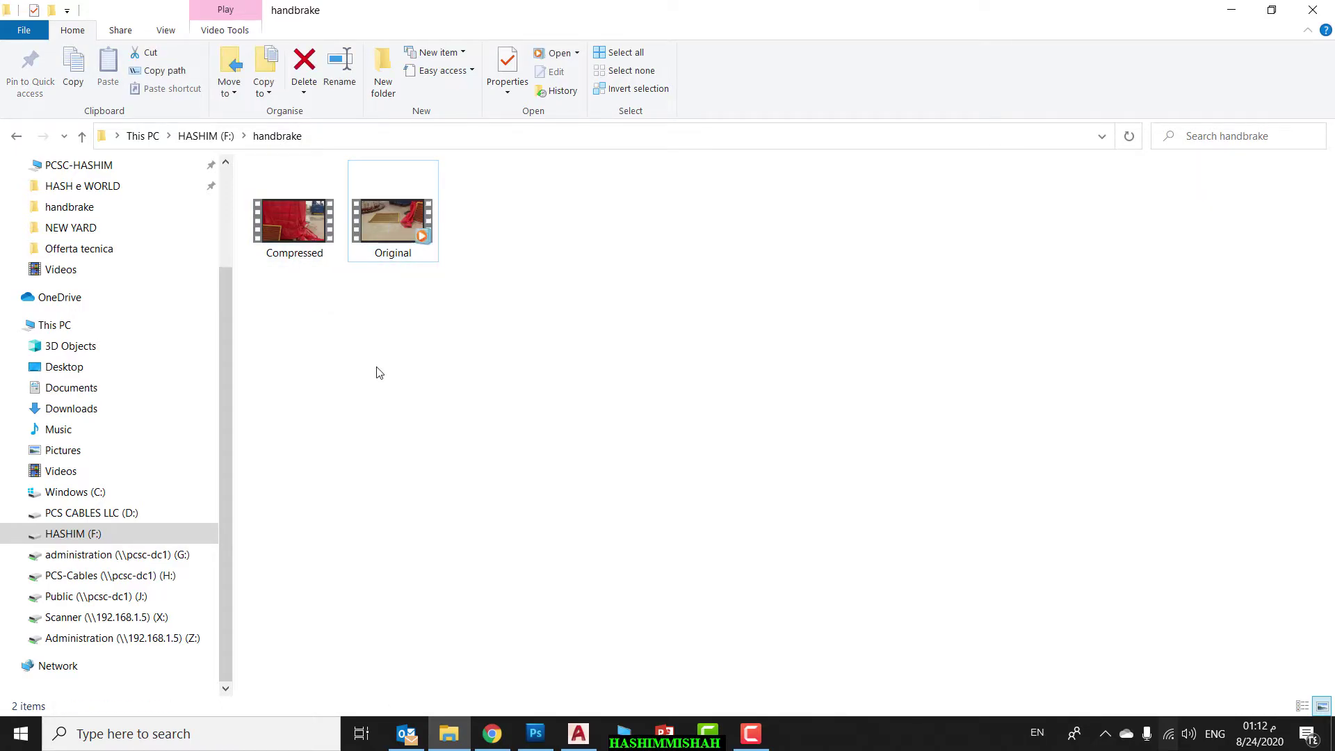
mouse_move(393, 229)
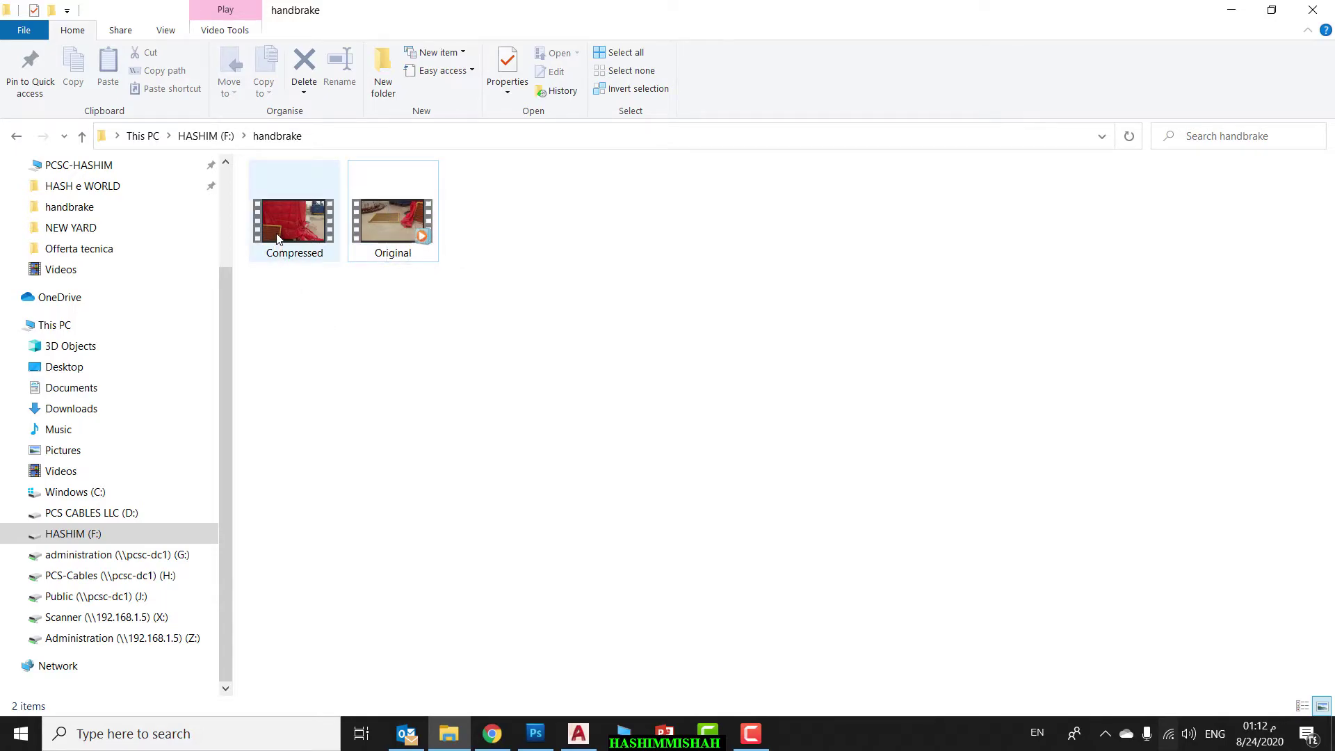
mouse_move(278, 238)
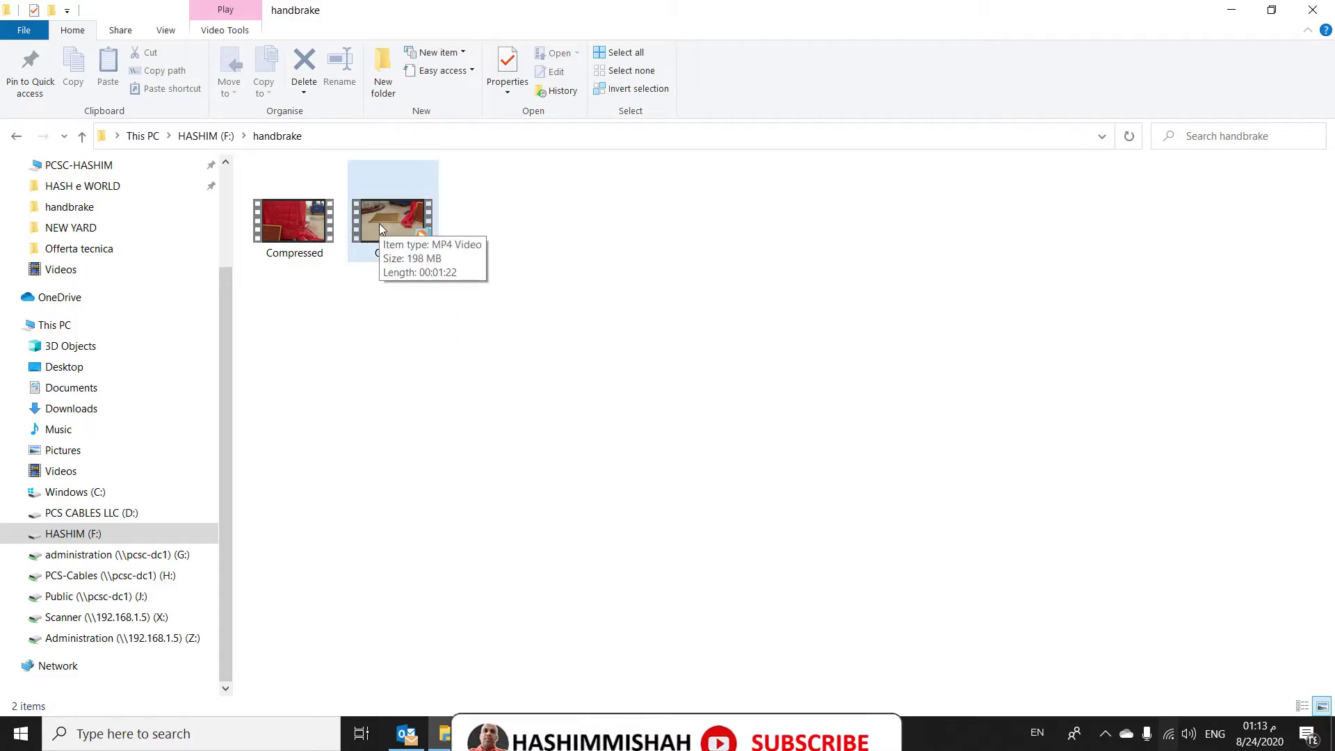
click(288, 216)
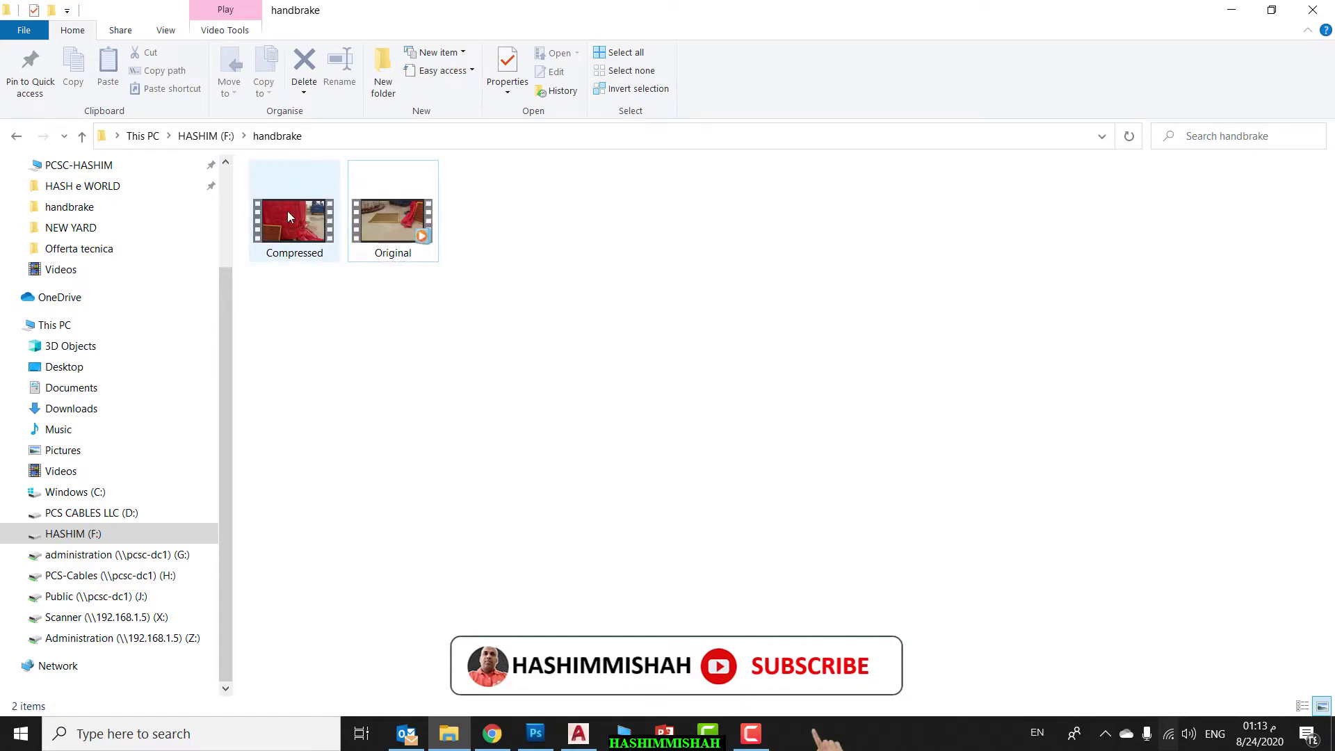
double_click(288, 212)
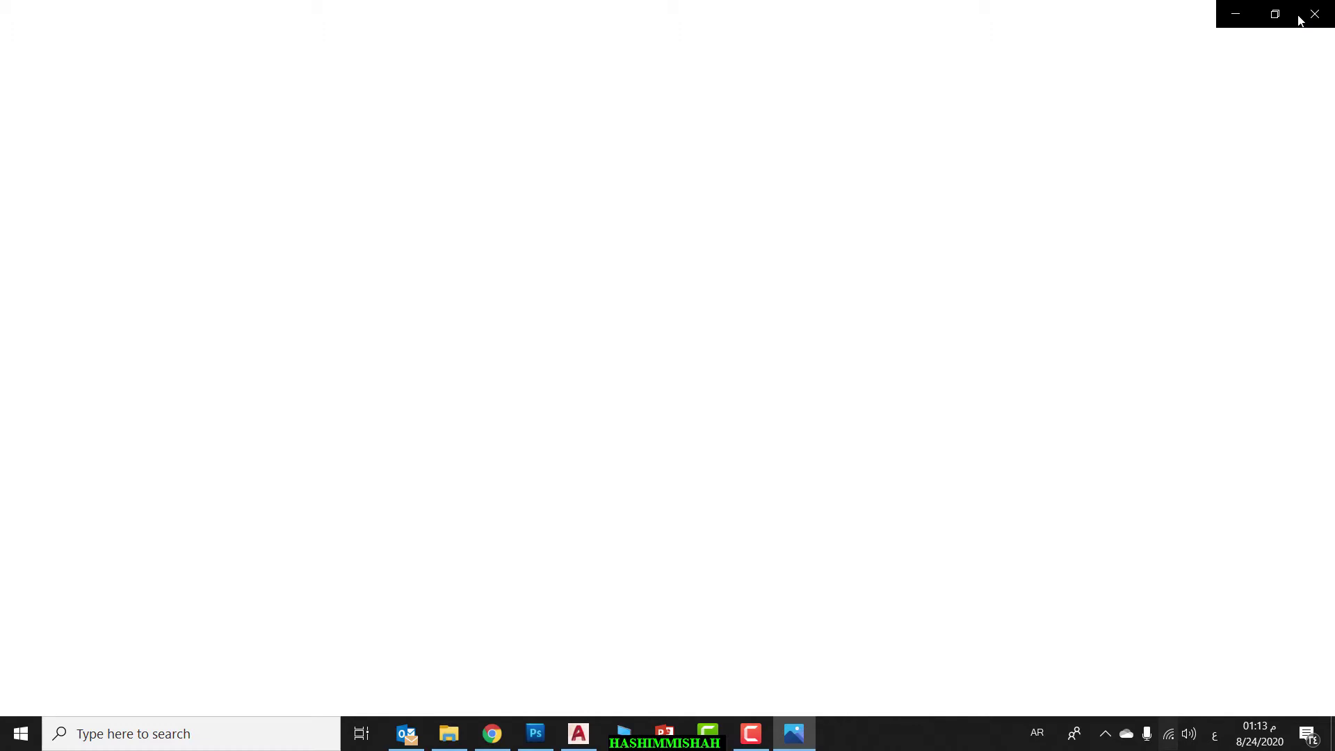
click(1313, 20)
Step: Play the Compressed video in Photos and turn the system volume down to zero
right_click(277, 210)
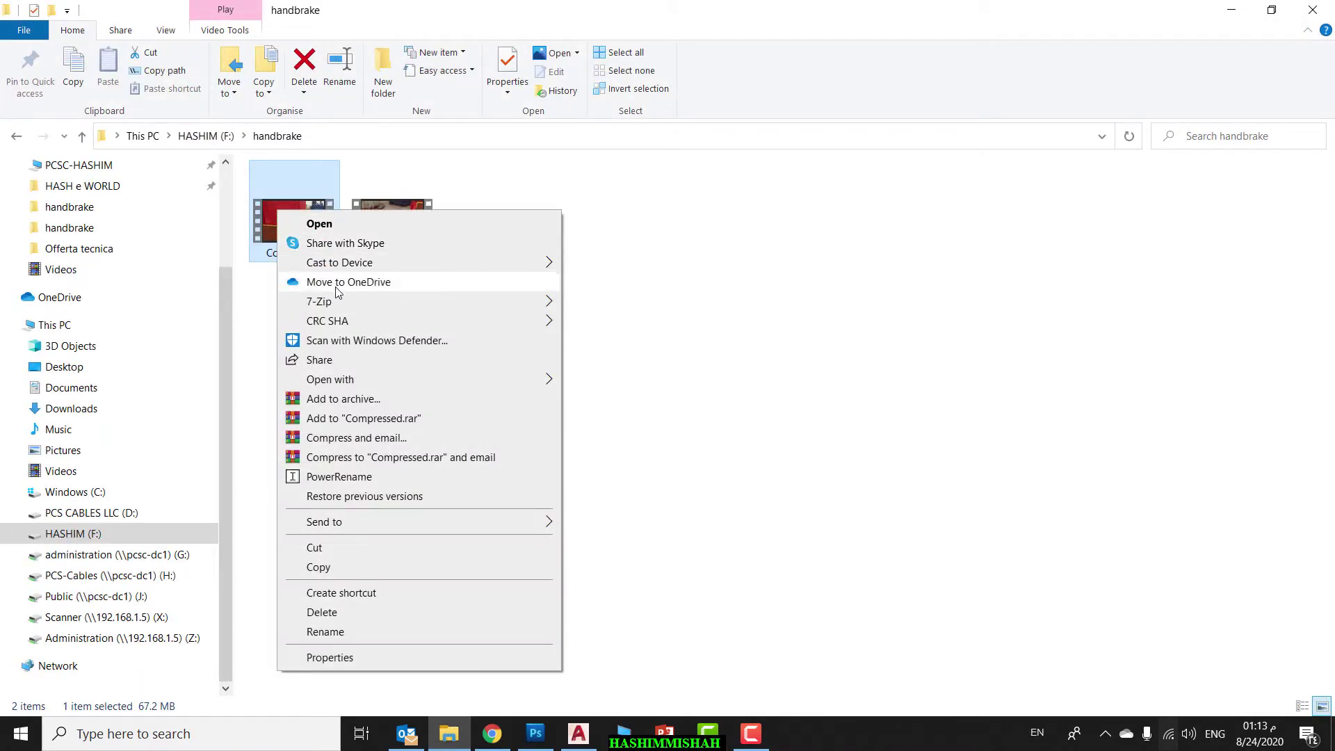
mouse_move(448, 384)
click(630, 386)
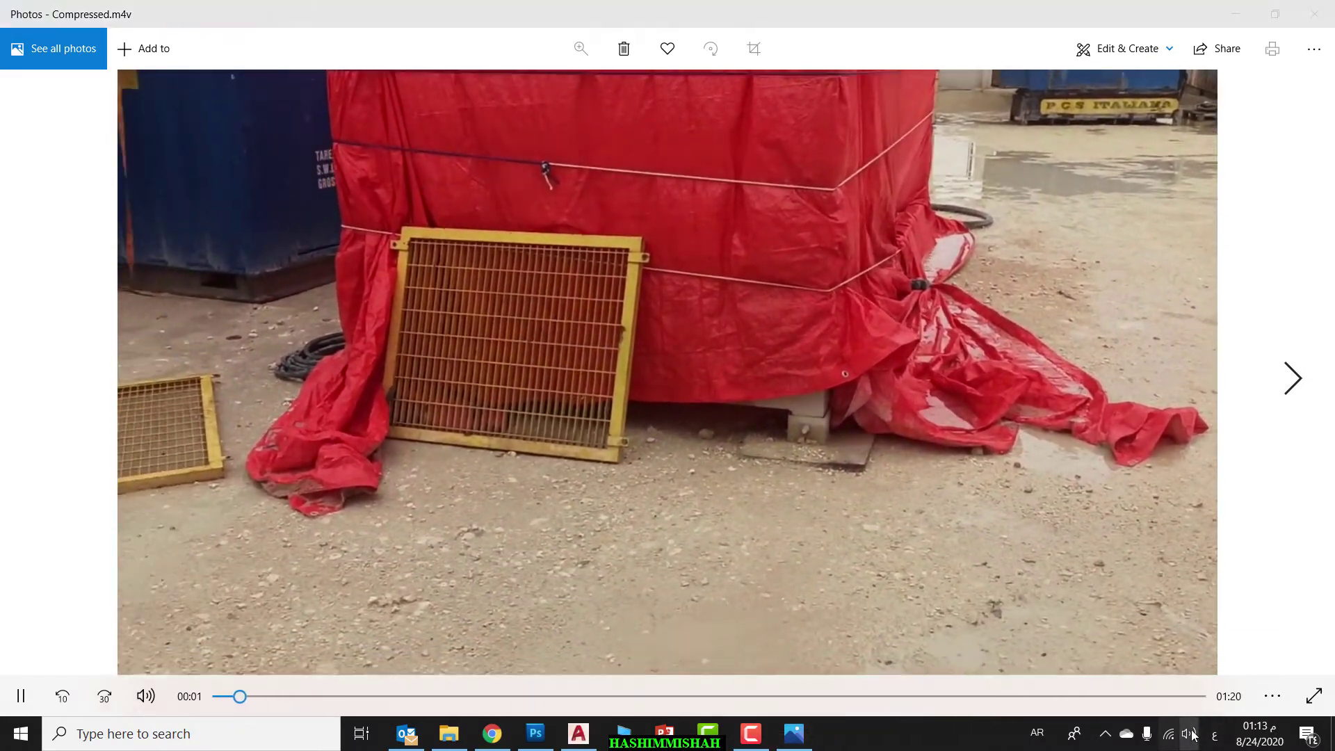
click(1188, 733)
click(1171, 688)
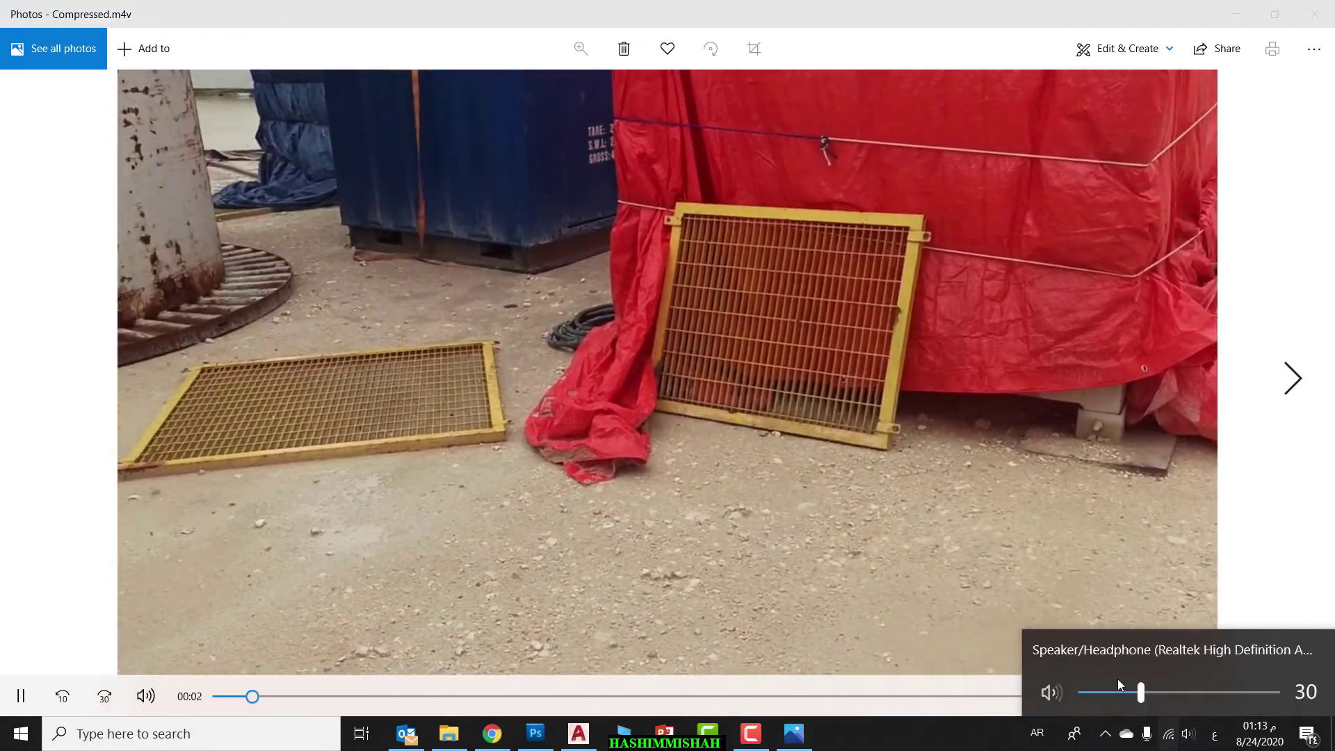
drag(1125, 685, 1080, 692)
click(589, 562)
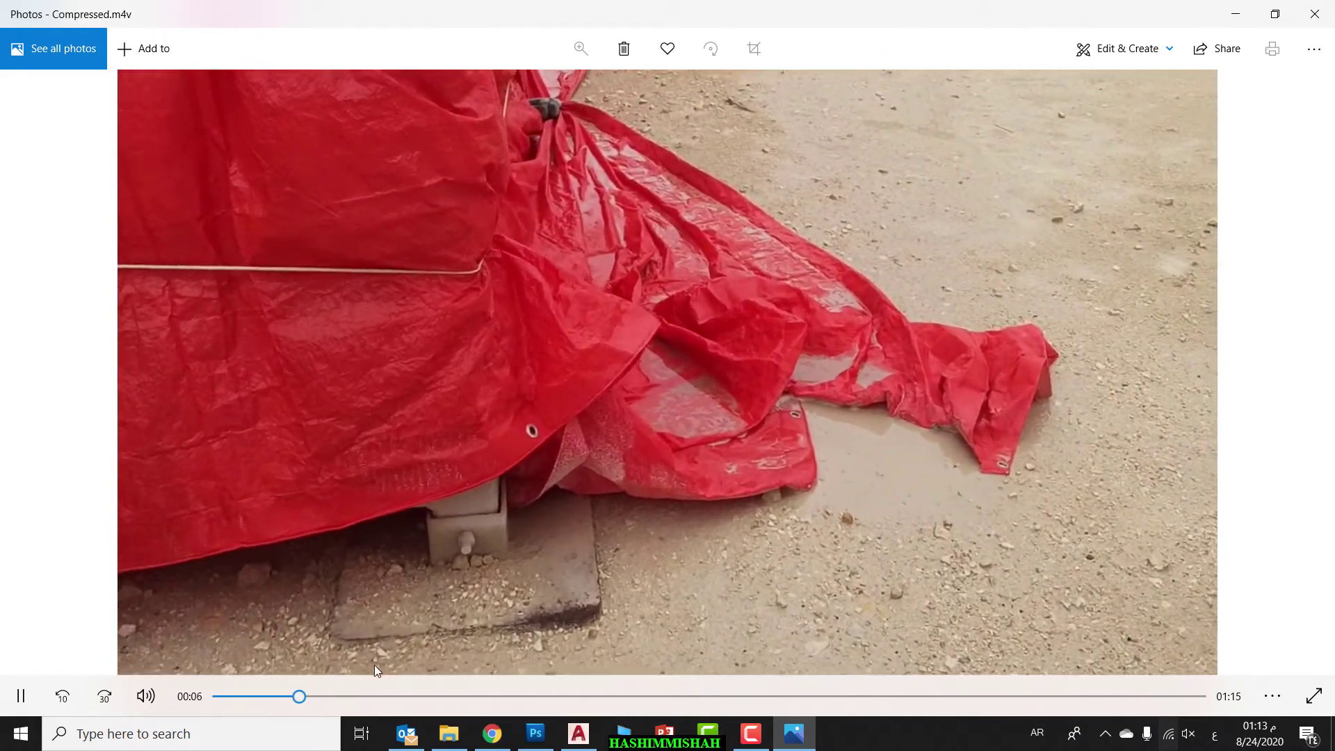
Step: Skim the Compressed video at several points through to near its end to check its quality, and close it
click(503, 696)
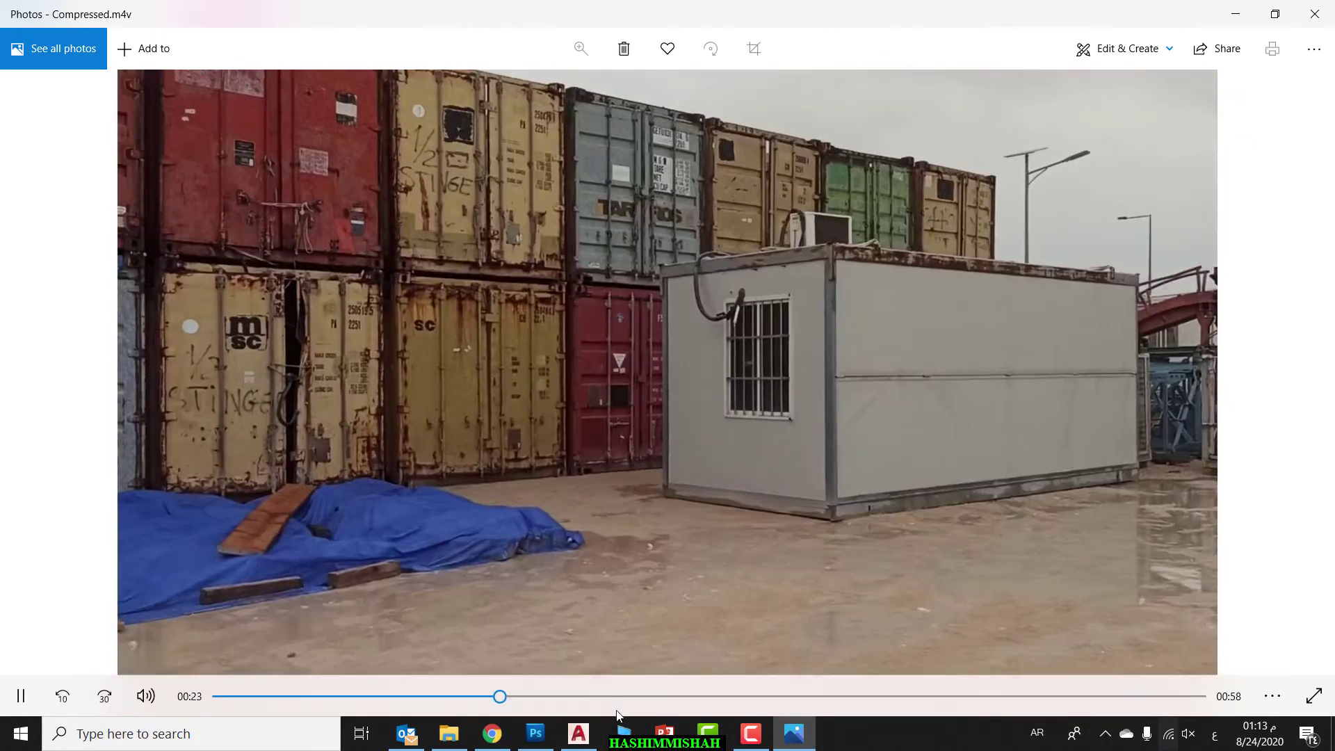
click(640, 696)
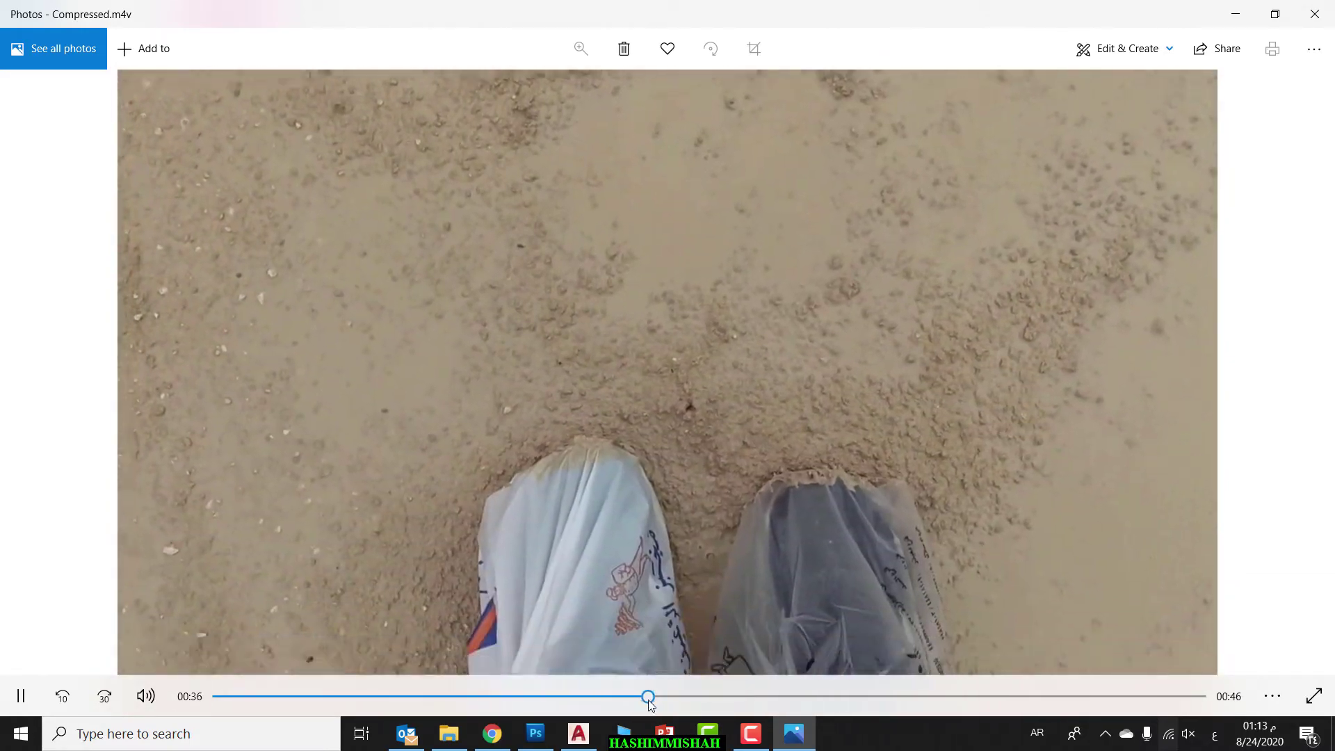
click(728, 696)
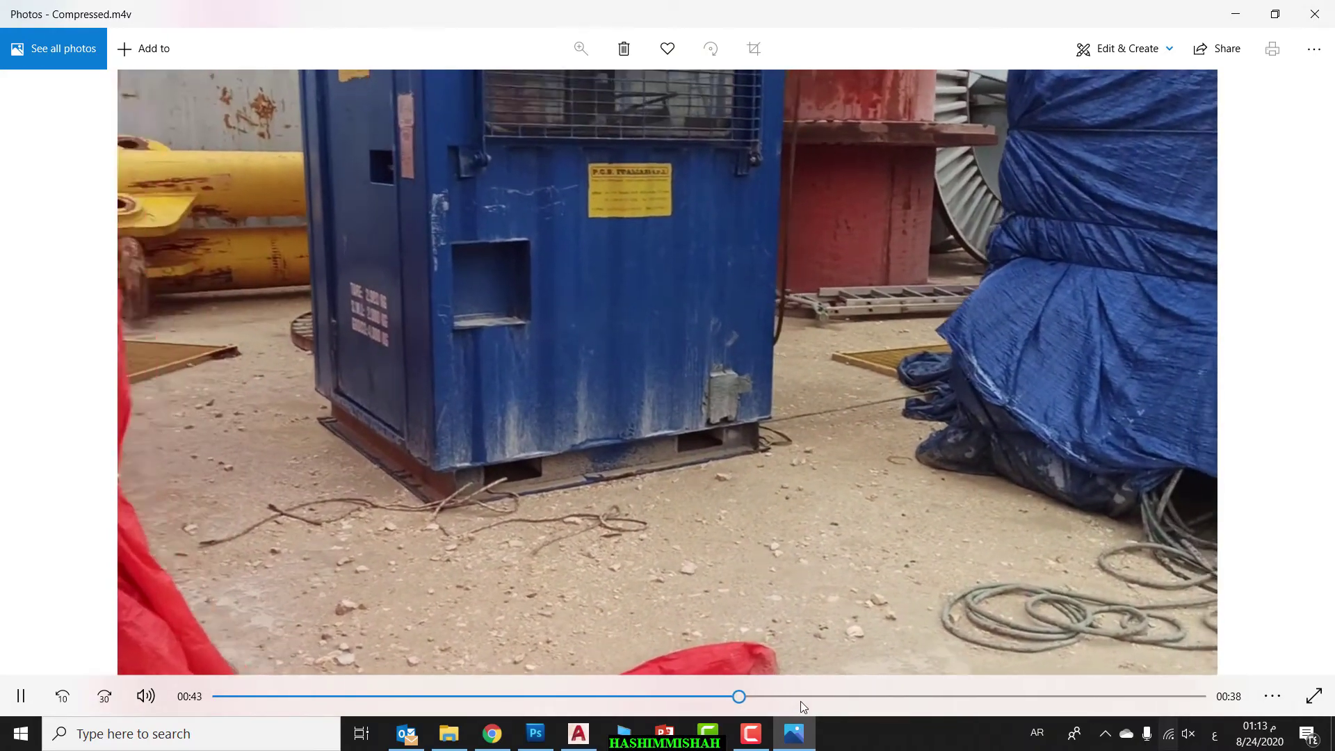
click(861, 696)
click(989, 697)
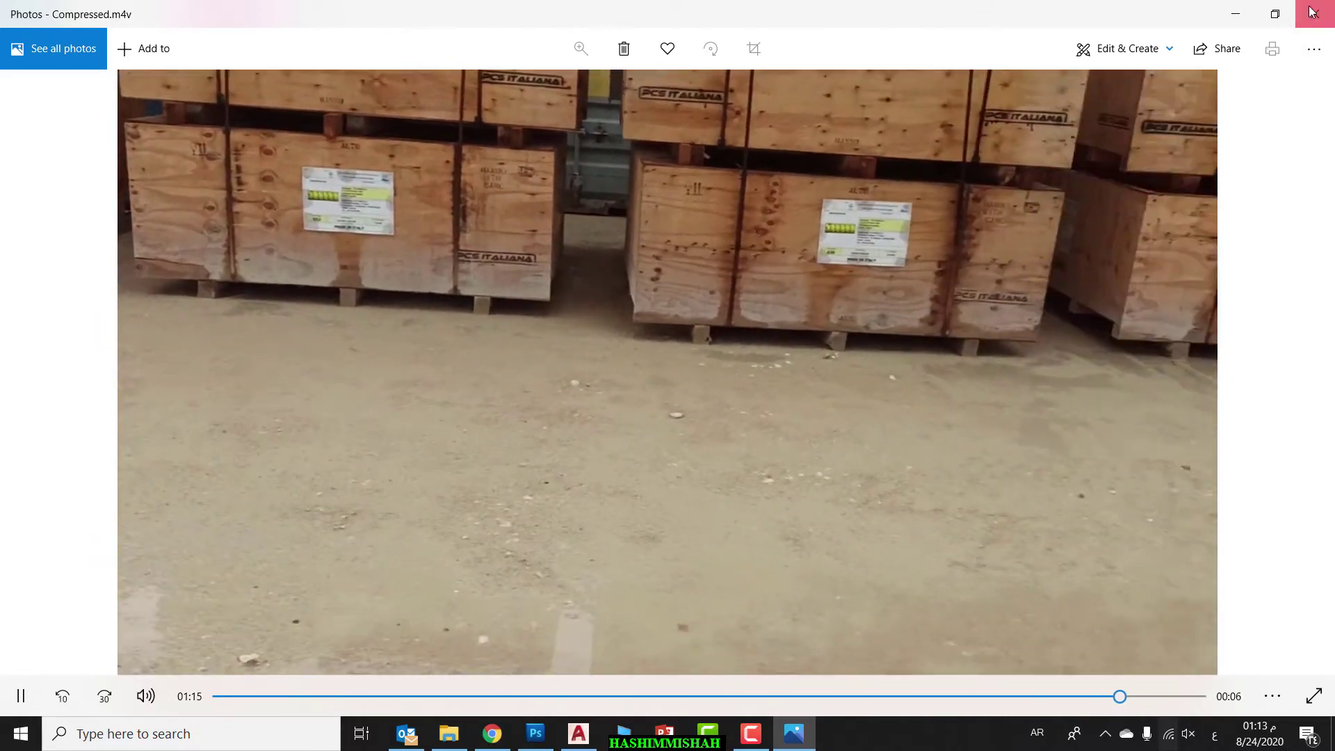
click(1315, 13)
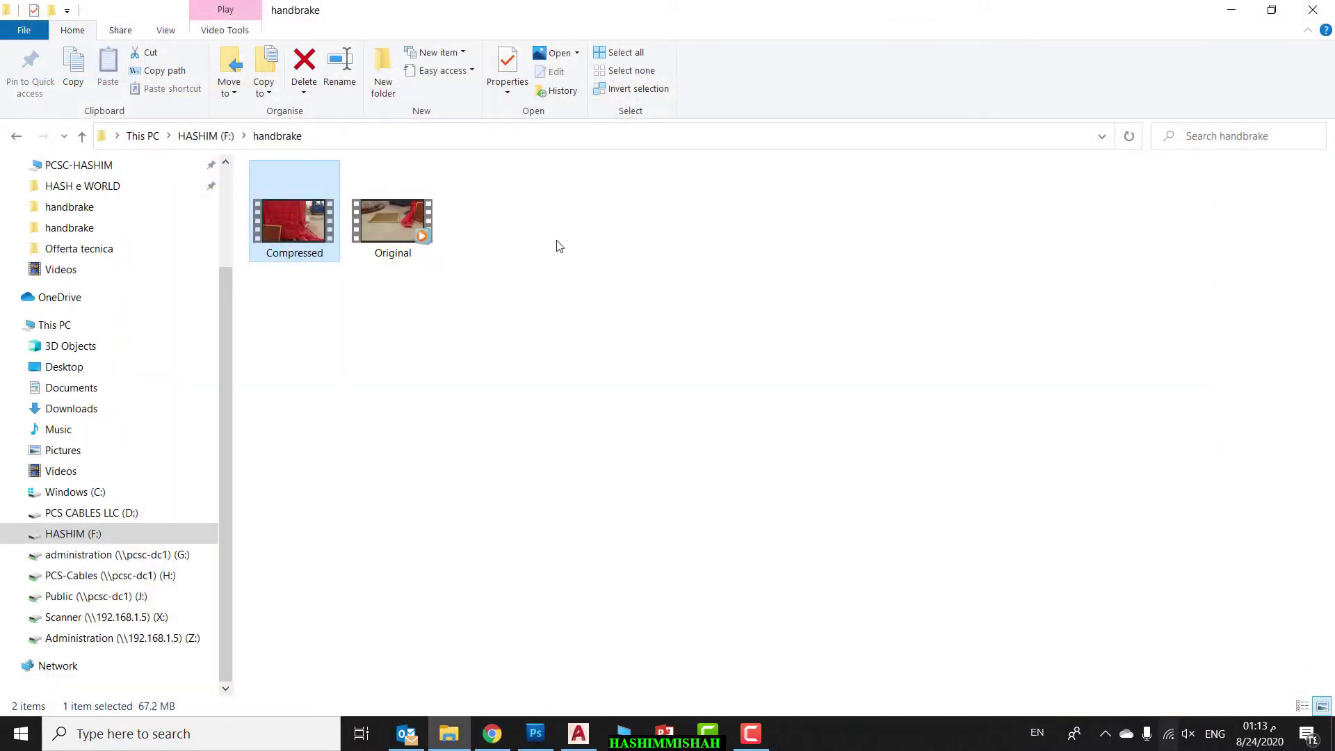
Step: Open the Original video in Photos, place its window on the right half of the screen, and rewind it to the start
right_click(389, 216)
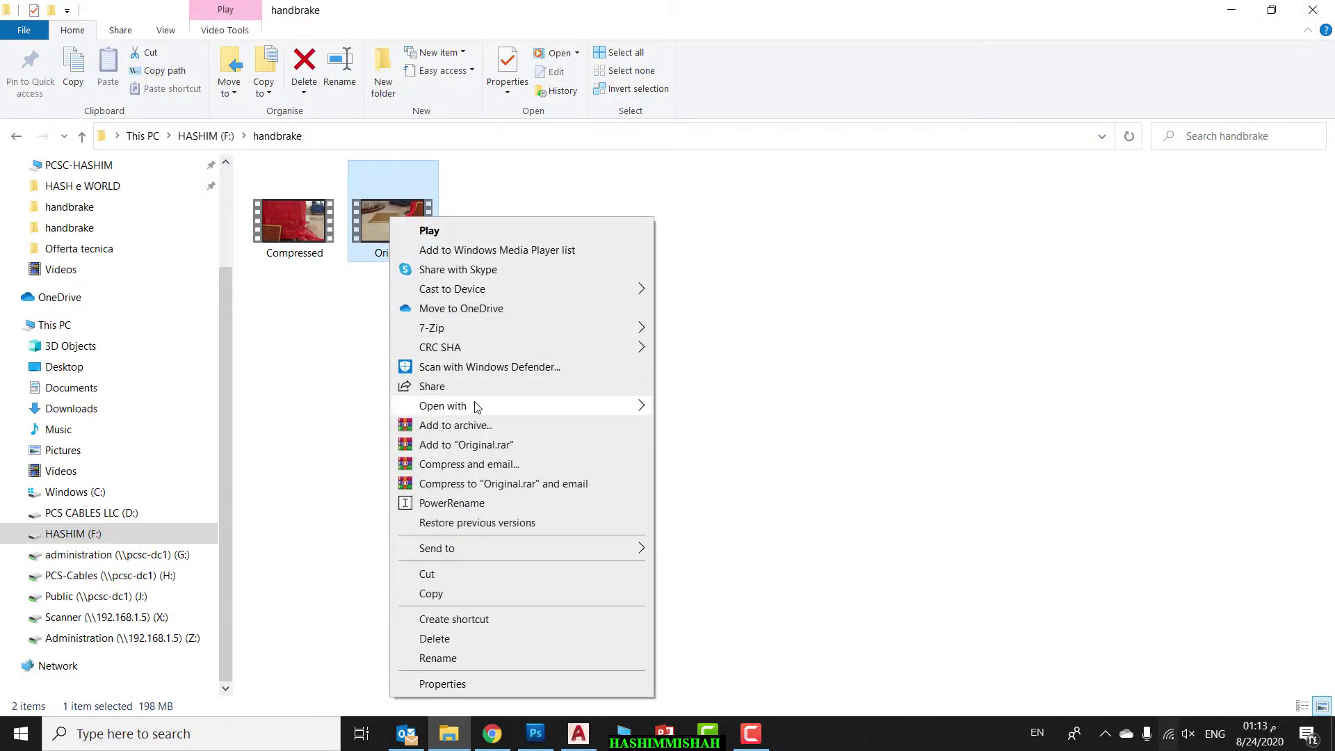
mouse_move(477, 406)
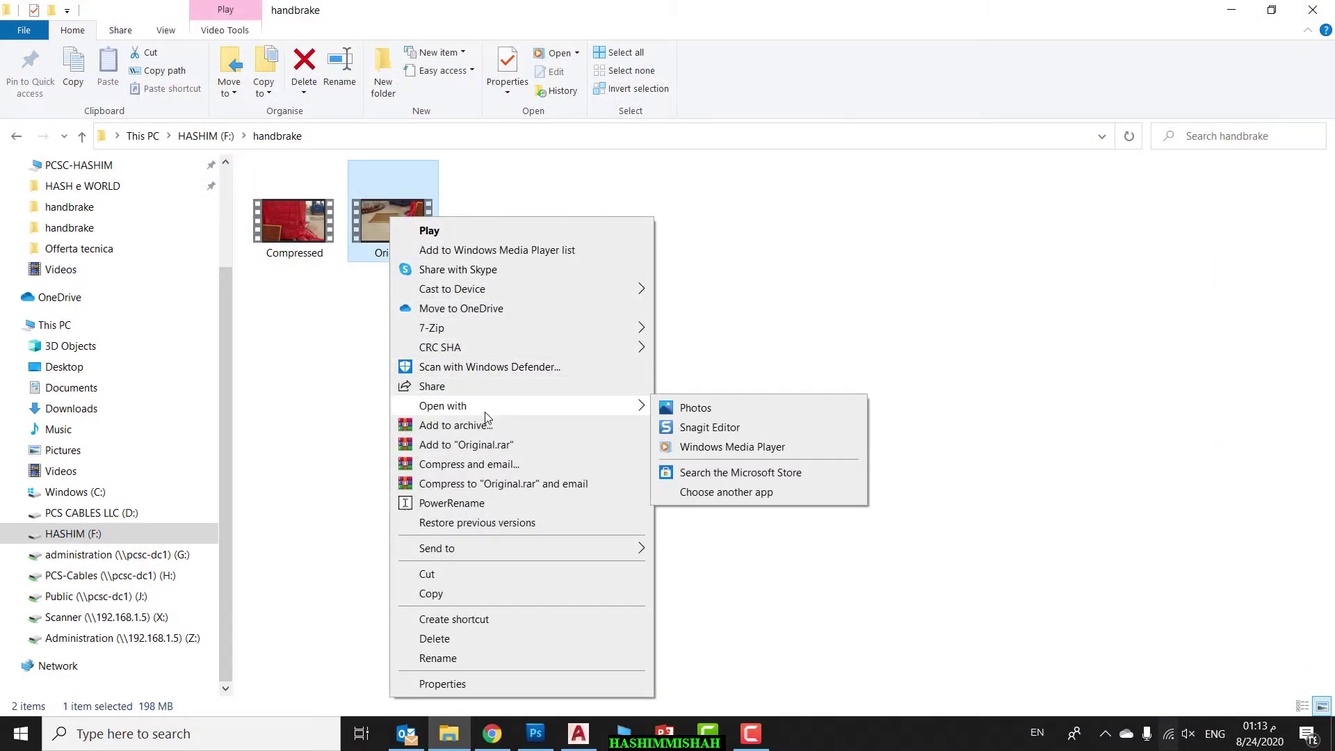
click(680, 412)
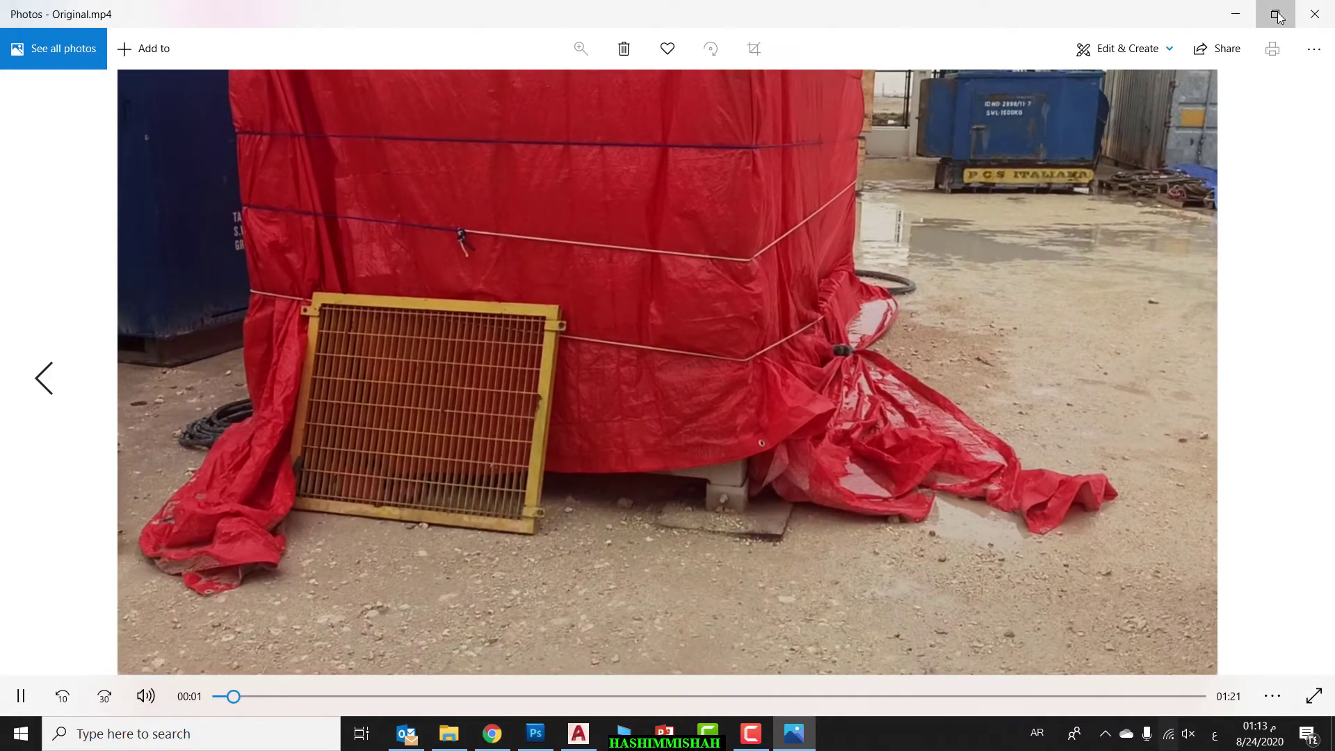
click(1275, 14)
drag(519, 20, 1183, 23)
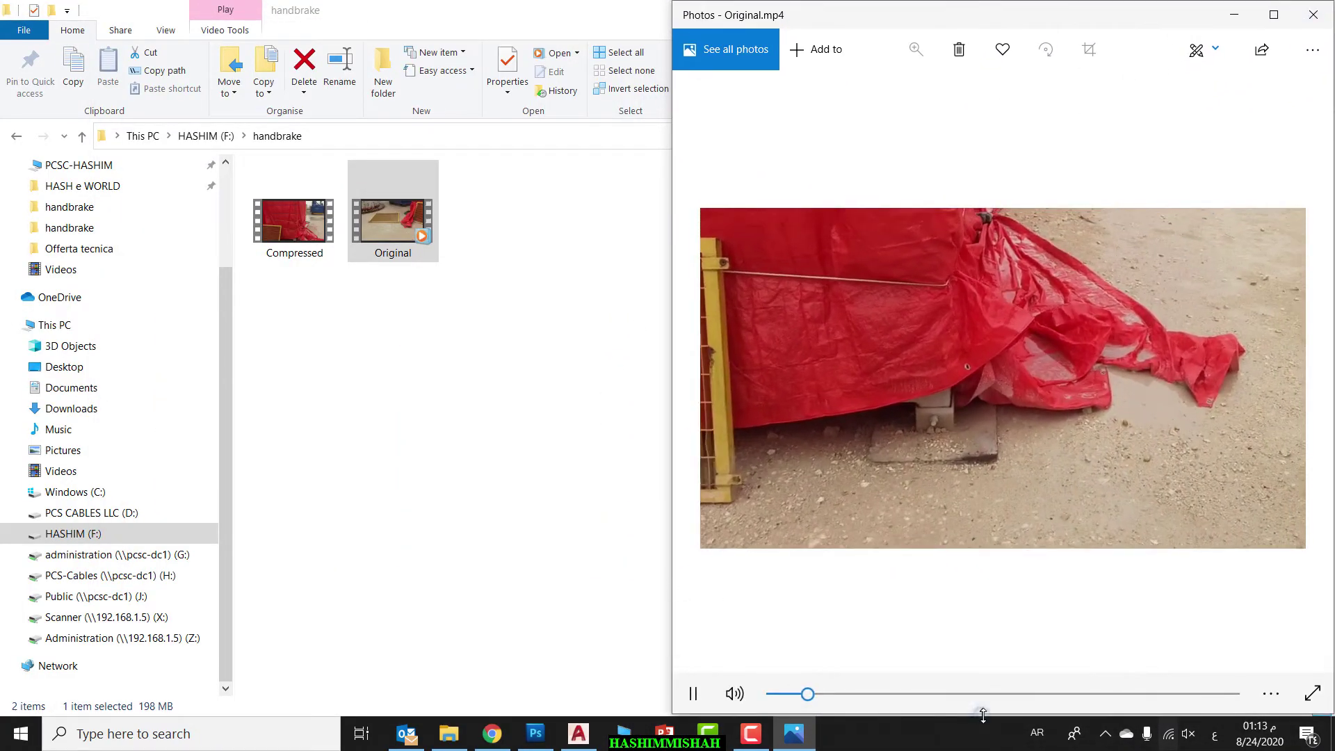
mouse_move(810, 696)
mouse_down()
mouse_move(772, 695)
mouse_move(784, 696)
mouse_up()
Step: Open the Compressed video in Photos on the left half of the screen and bring the Original video's window back beside it
click(298, 213)
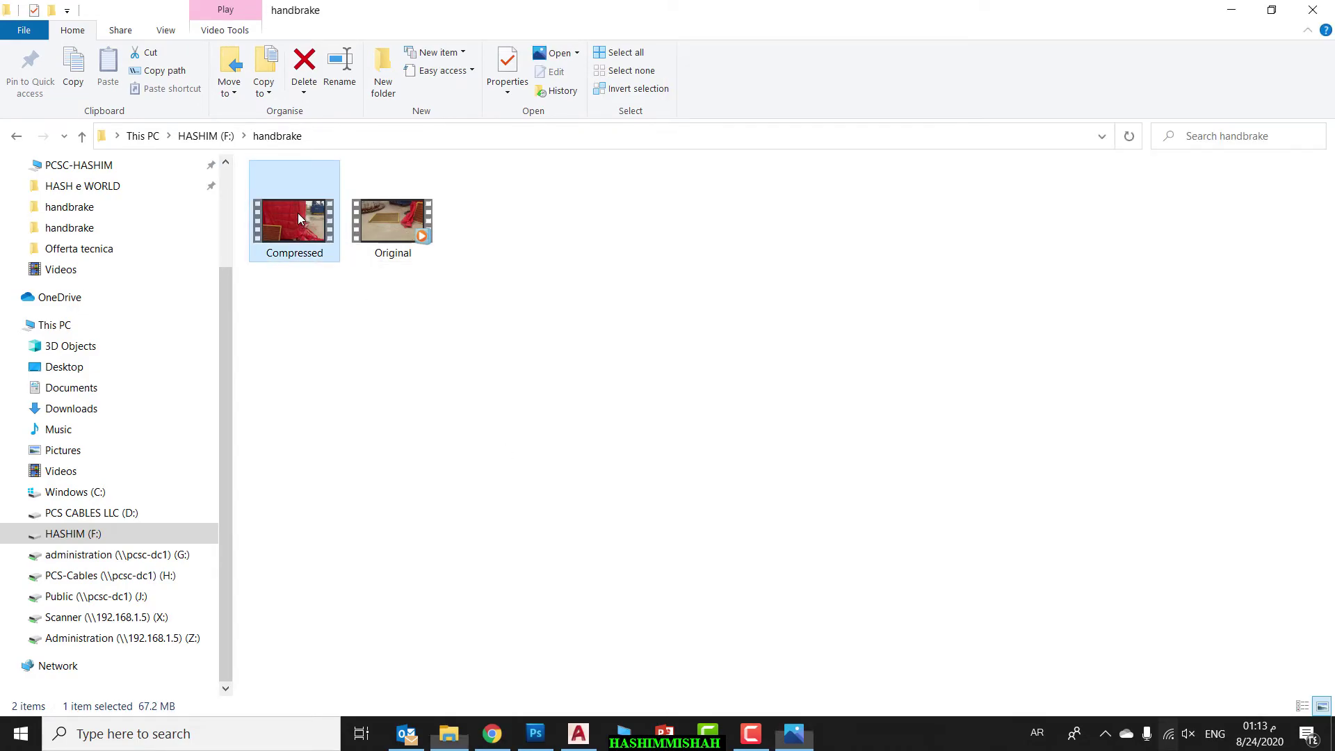
right_click(297, 213)
mouse_move(556, 383)
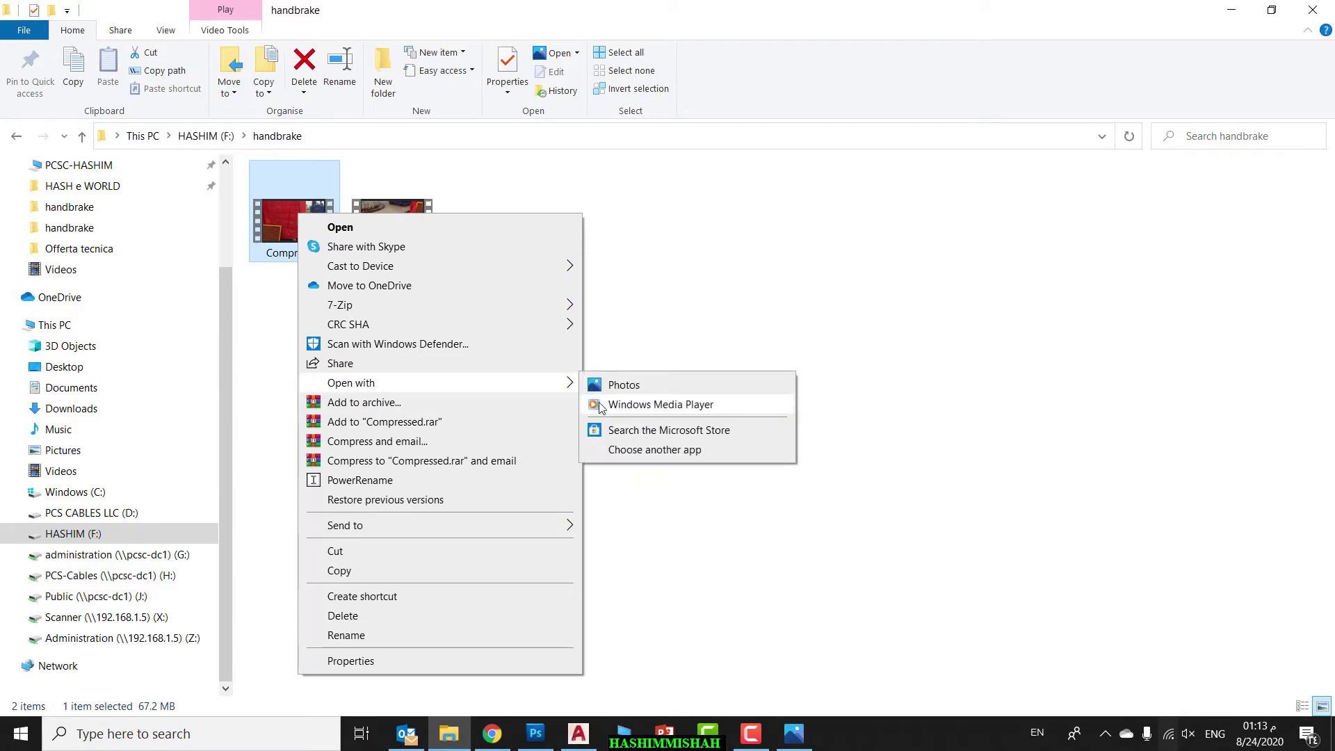
click(623, 386)
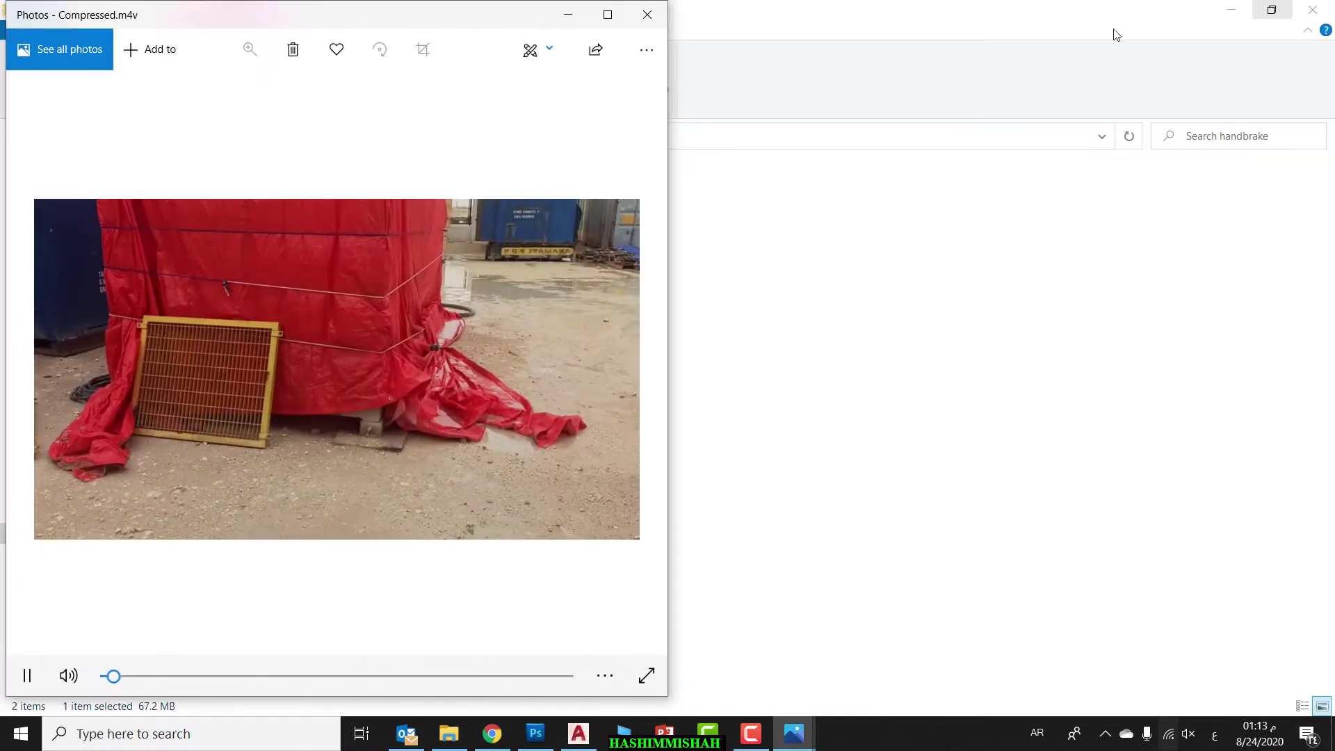
drag(337, 18, 330, 19)
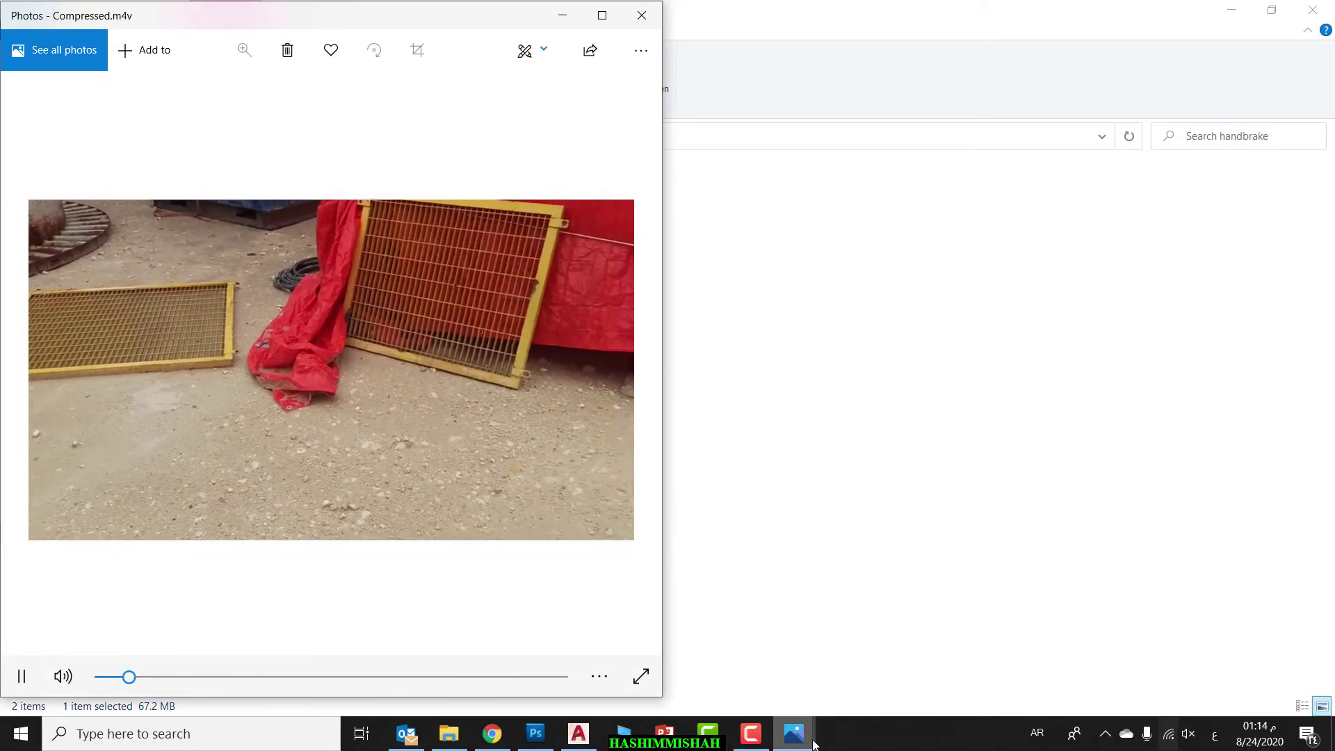
mouse_move(799, 745)
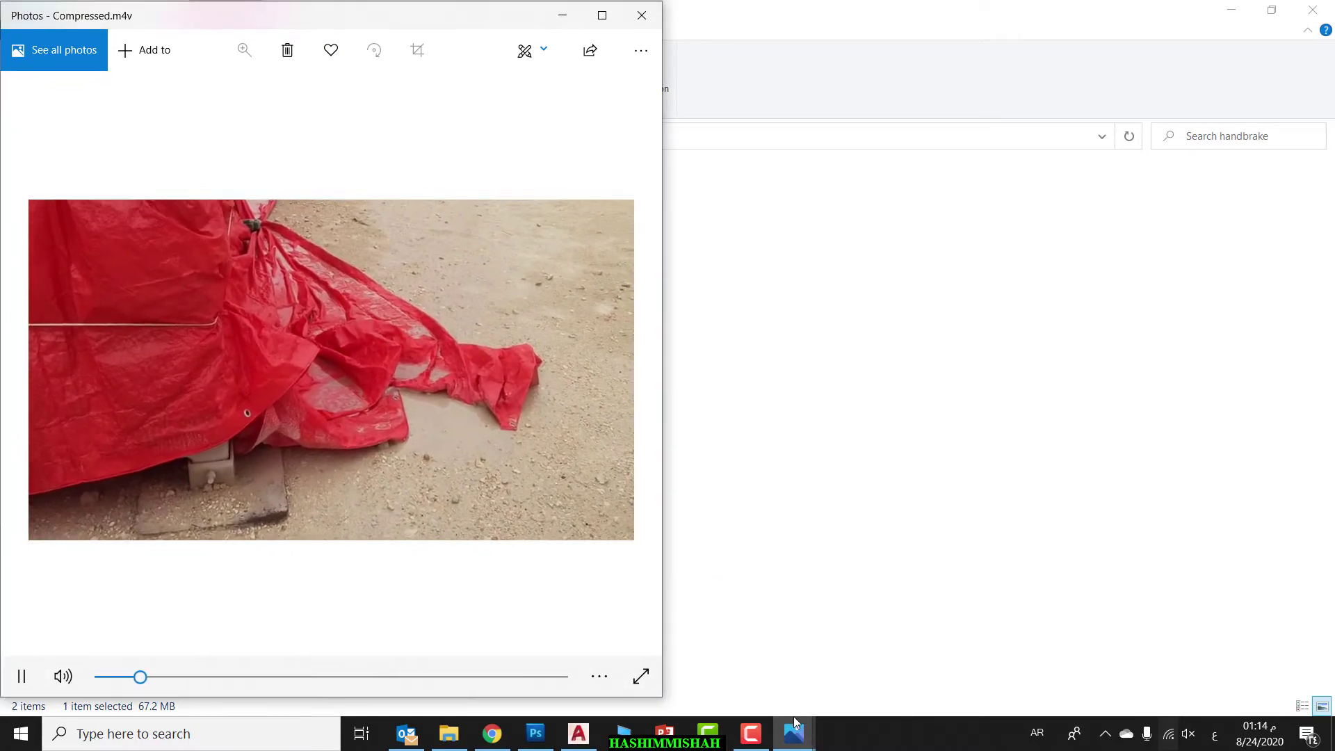
click(764, 689)
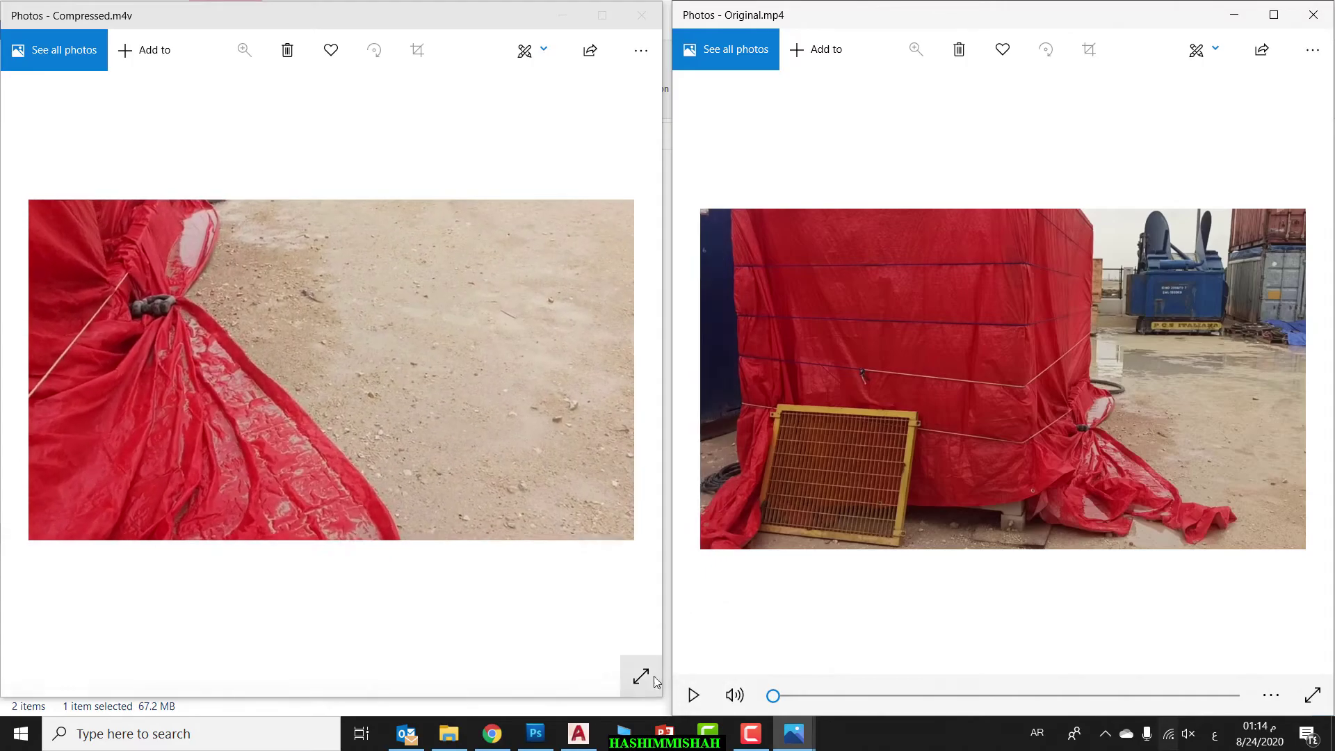
Step: Resize the two Photos windows to the same height and make them meet in the middle of the screen
drag(614, 697, 611, 721)
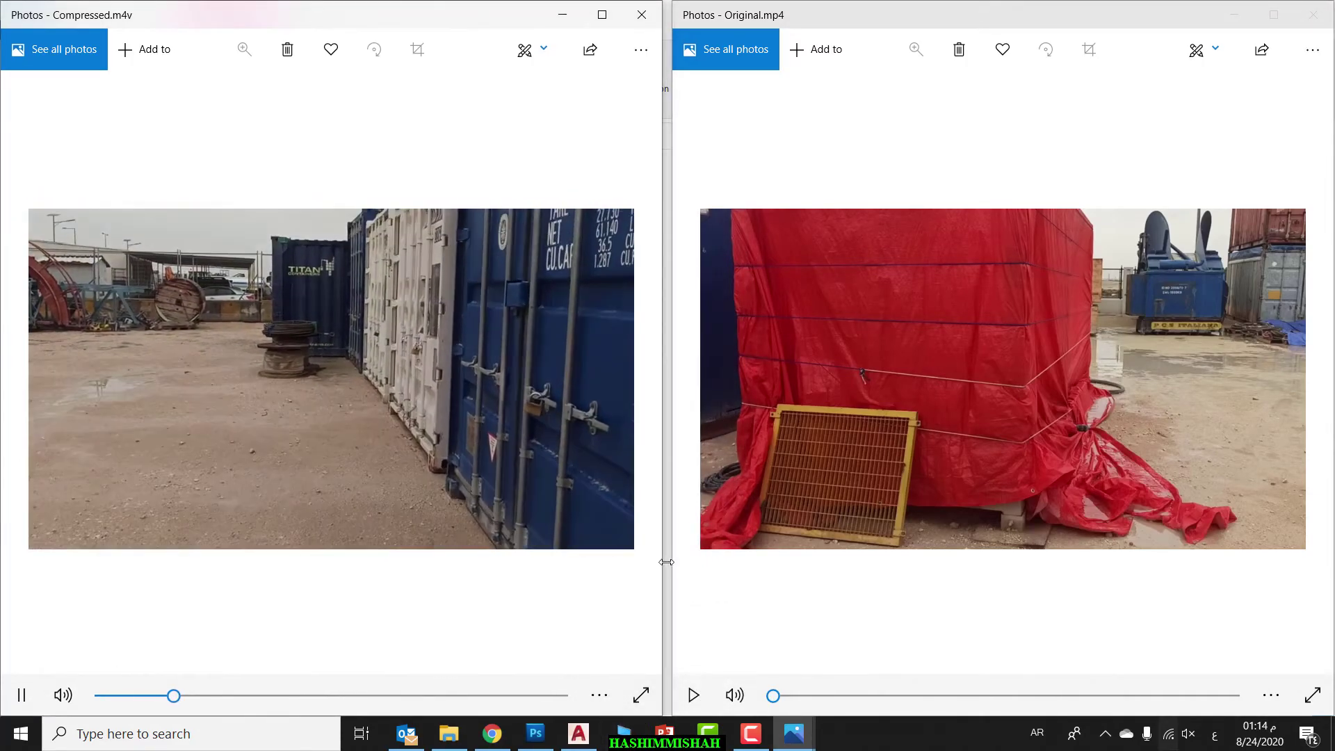
drag(670, 565, 664, 568)
click(685, 583)
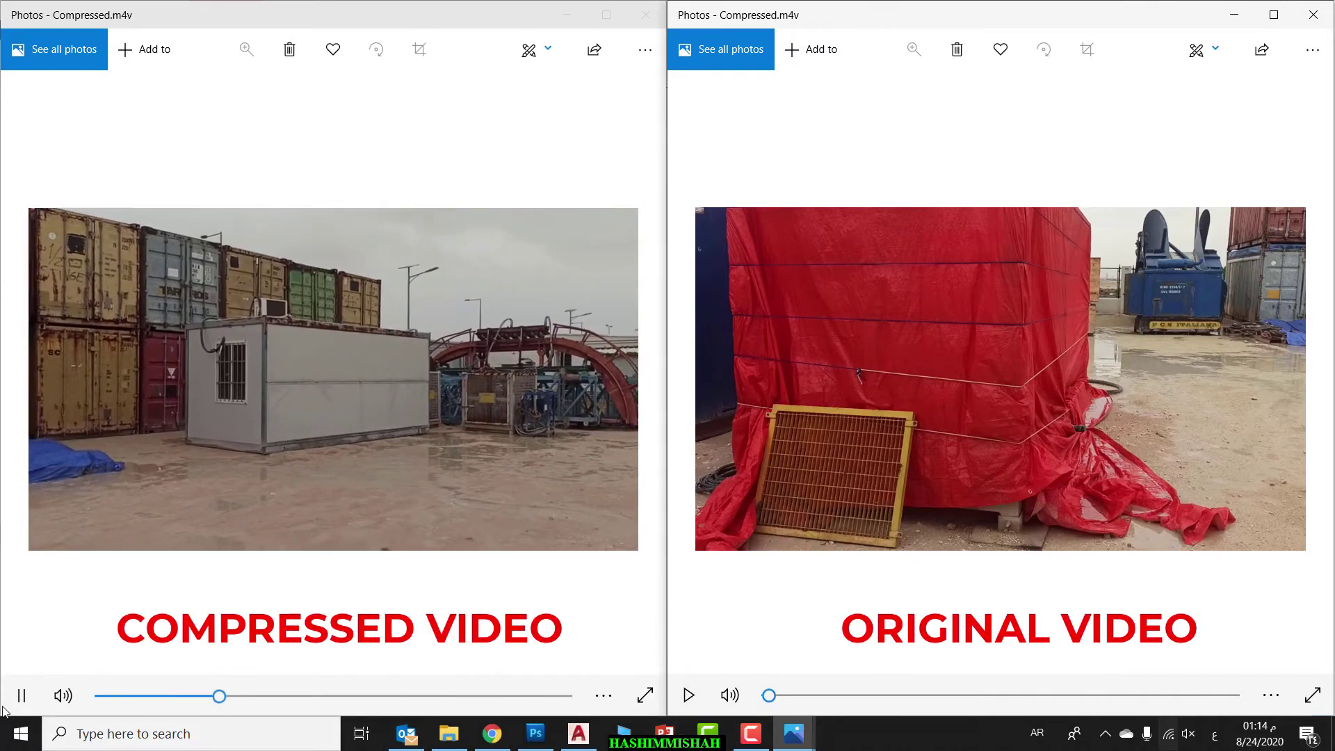
Step: Pause the Compressed video and set both videos to their beginning for a side-by-side comparison
click(32, 701)
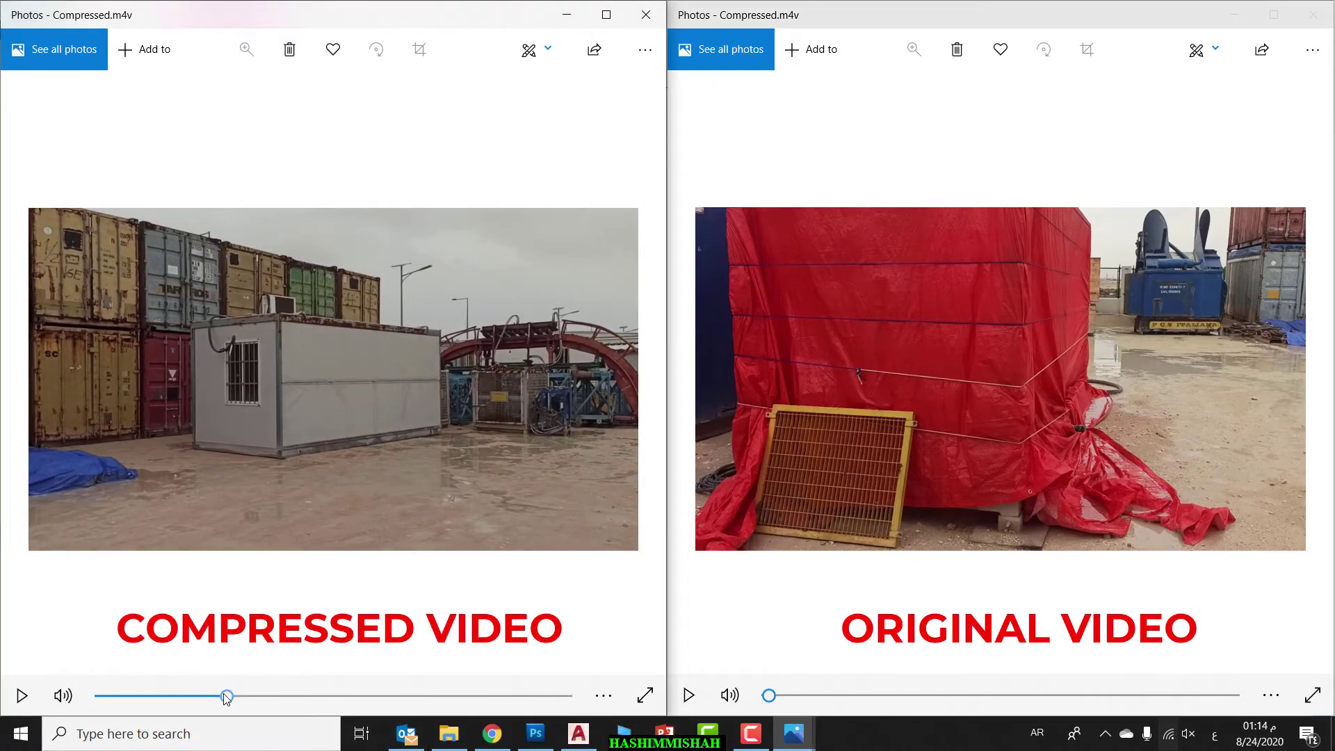
click(102, 696)
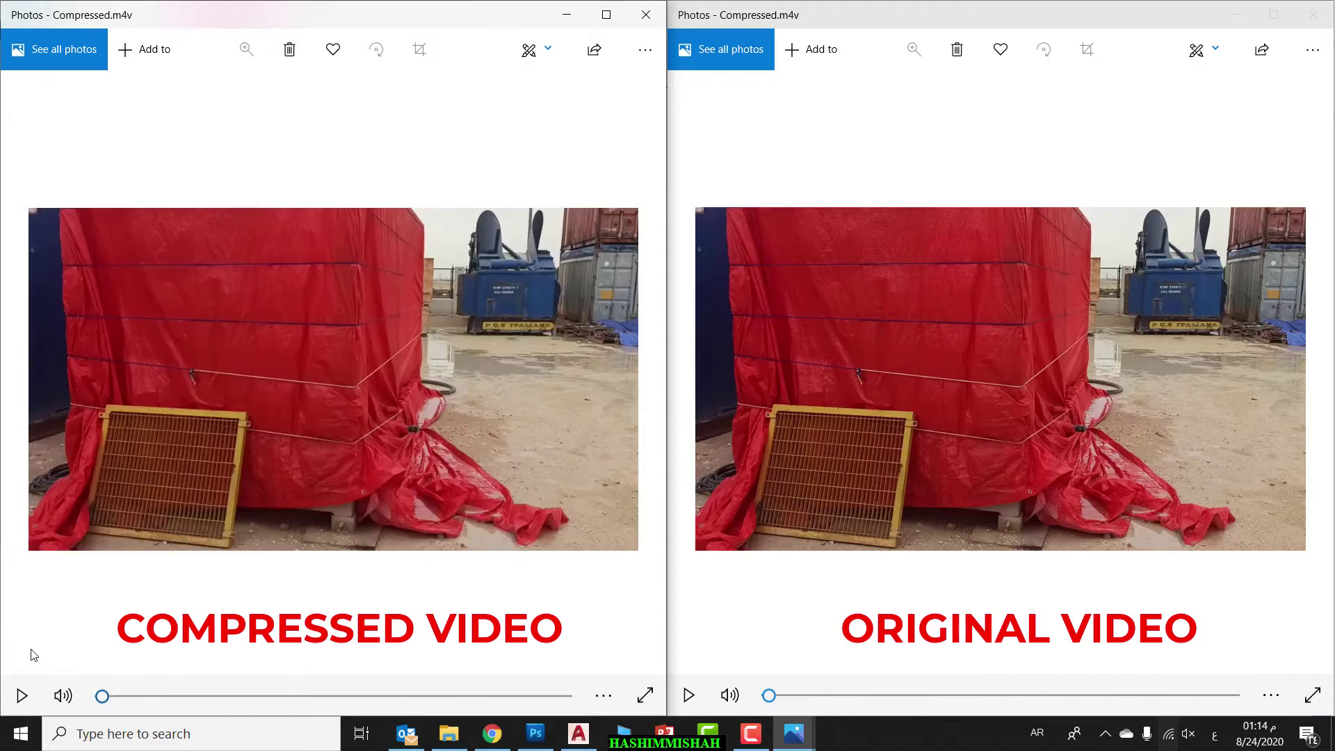
click(769, 697)
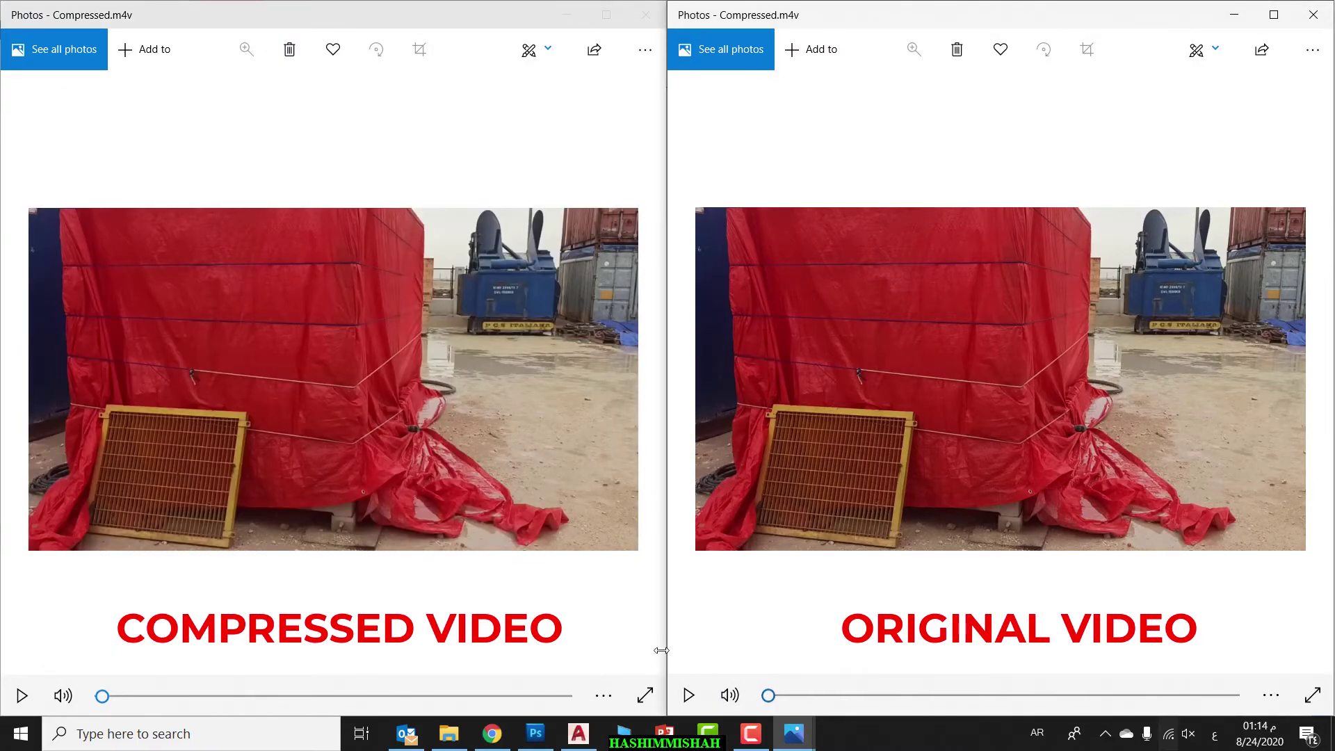